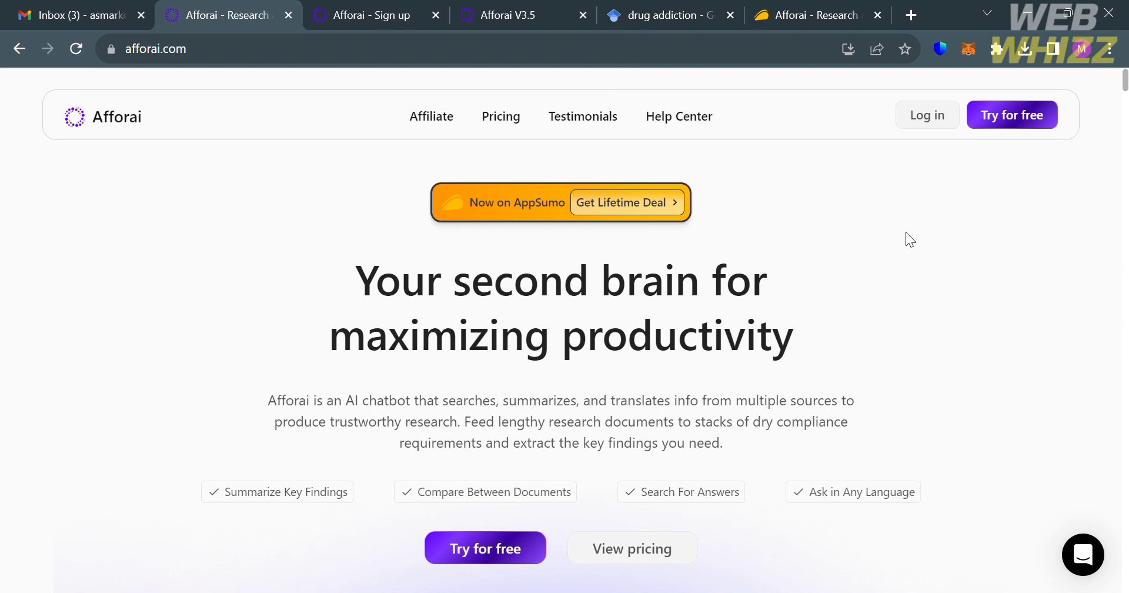
- Scroll up and down through the current Afforai page to review its content
scroll(906, 232, down, 2)
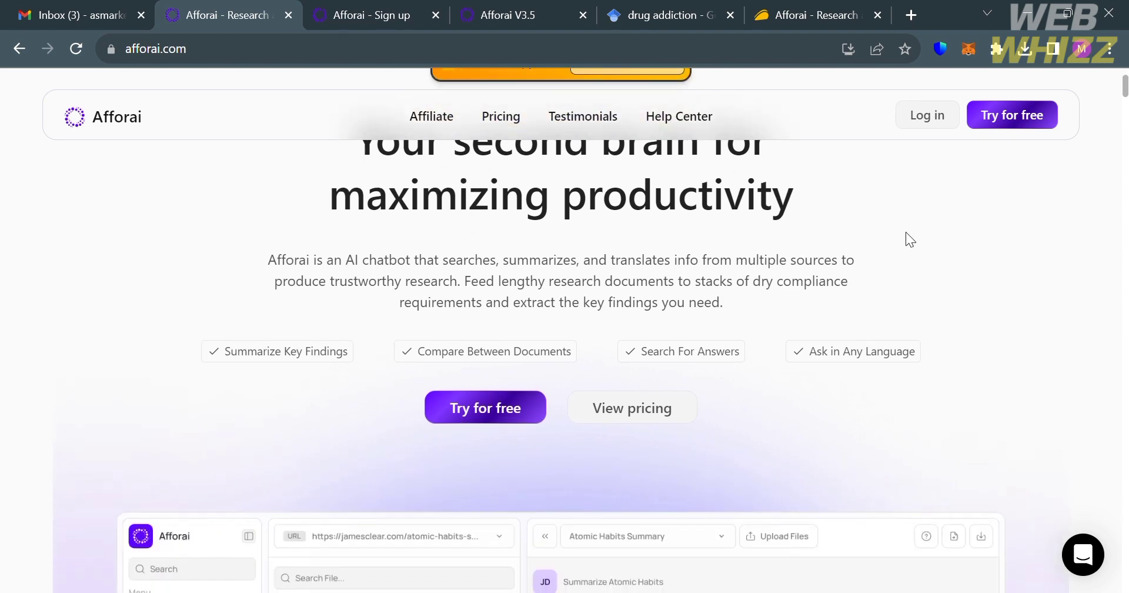
scroll(905, 231, up, 1)
scroll(905, 232, up, 1)
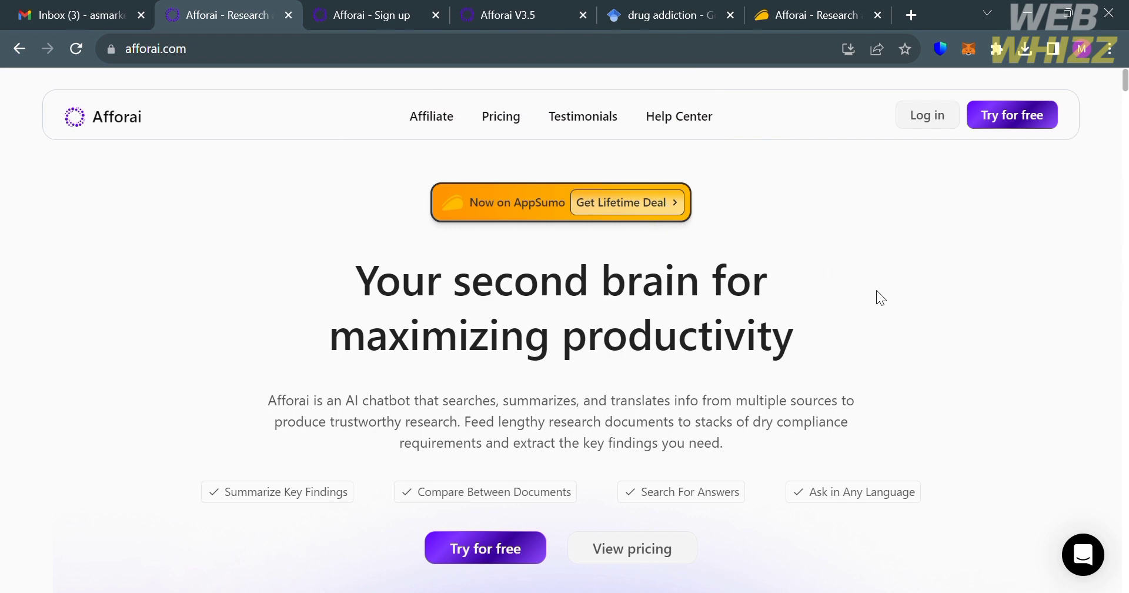
scroll(876, 291, down, 7)
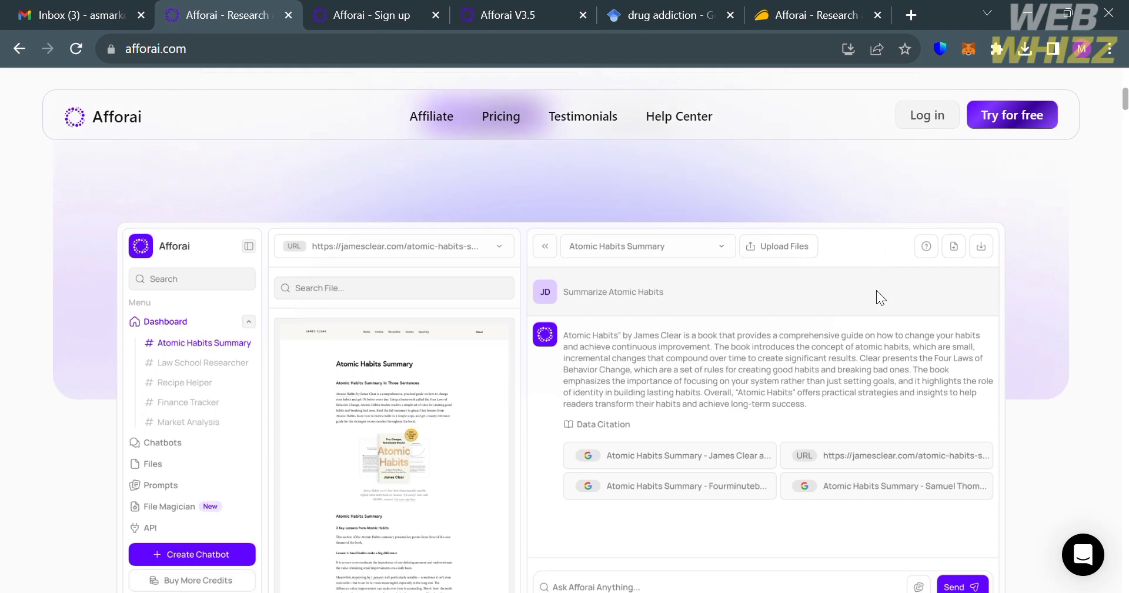
scroll(876, 290, up, 7)
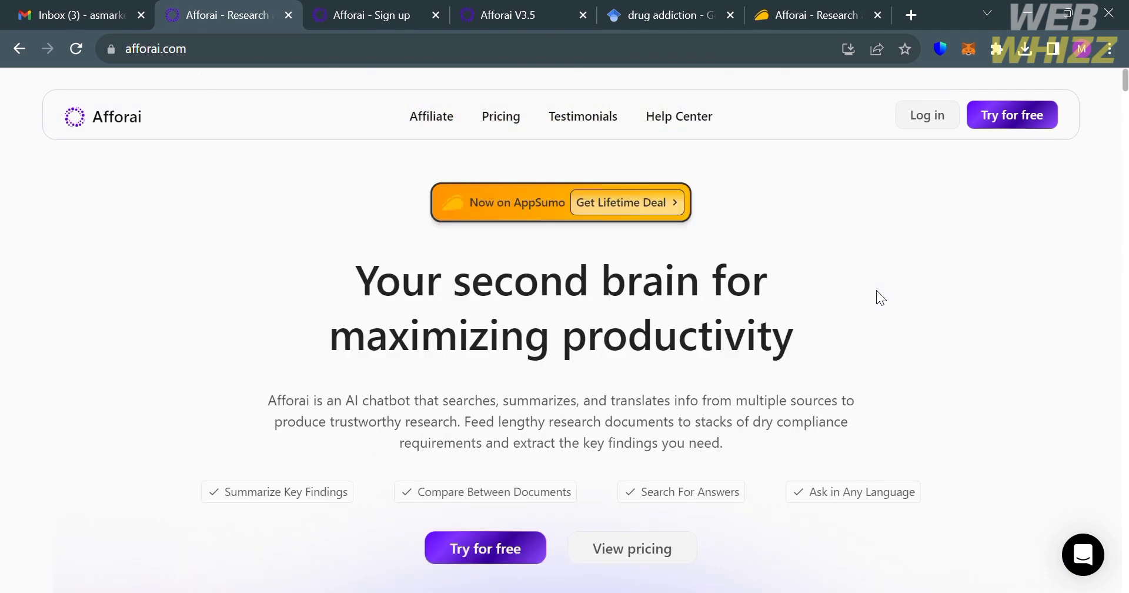
scroll(876, 290, down, 8)
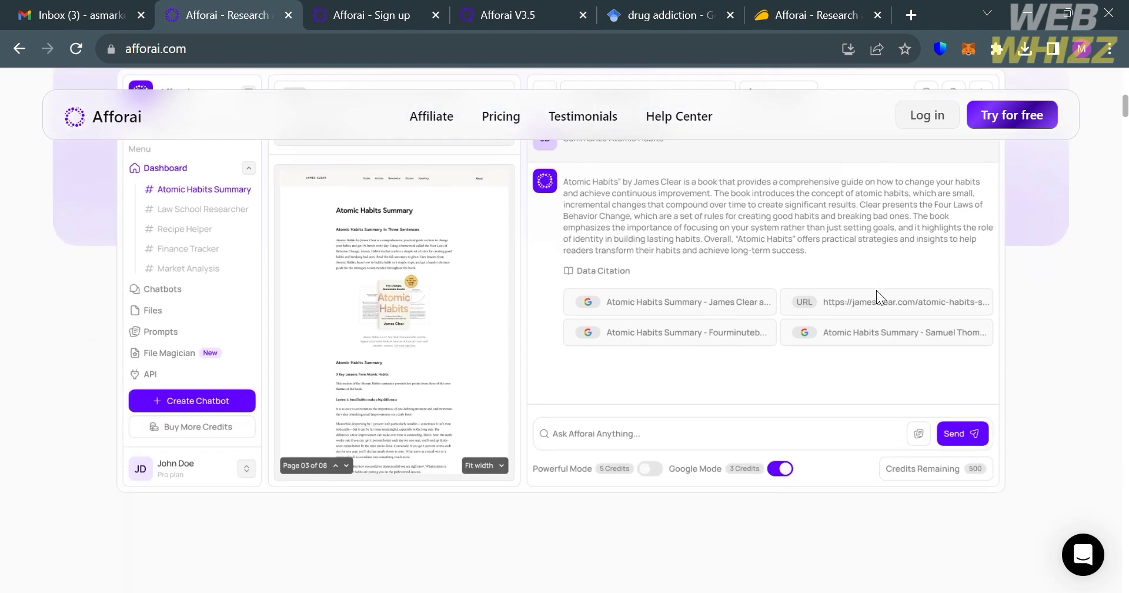
scroll(876, 291, down, 8)
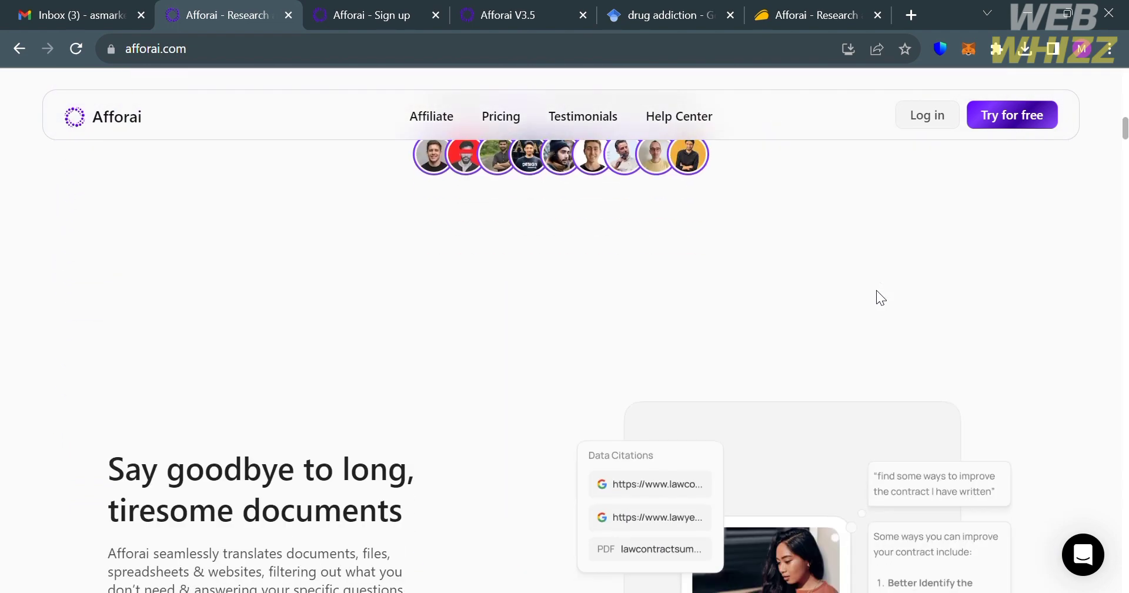
scroll(876, 291, down, 10)
scroll(876, 290, down, 15)
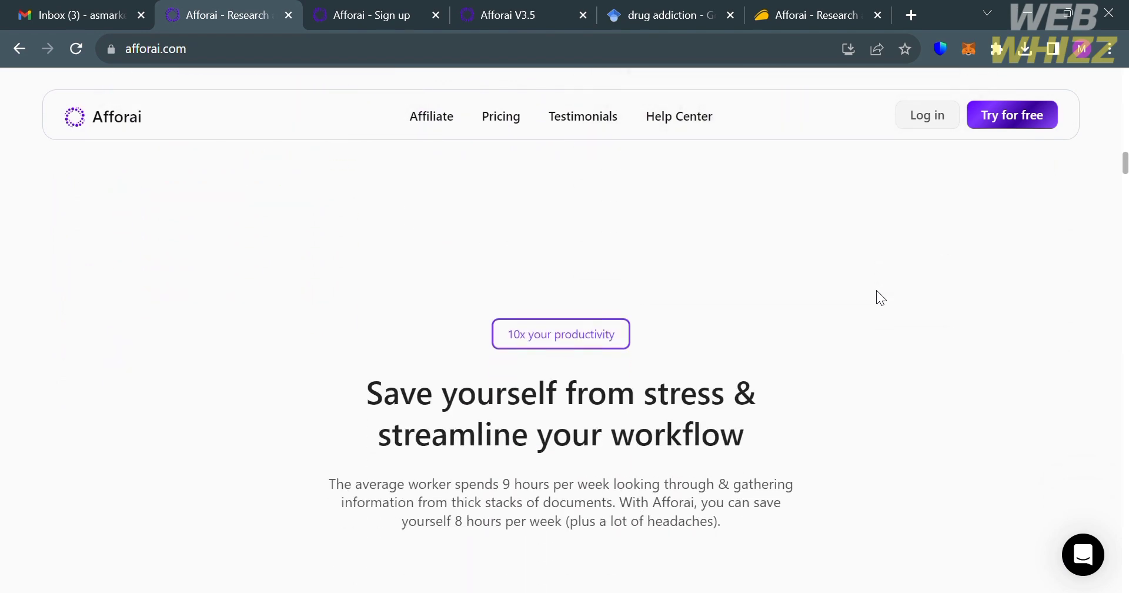
scroll(876, 290, down, 10)
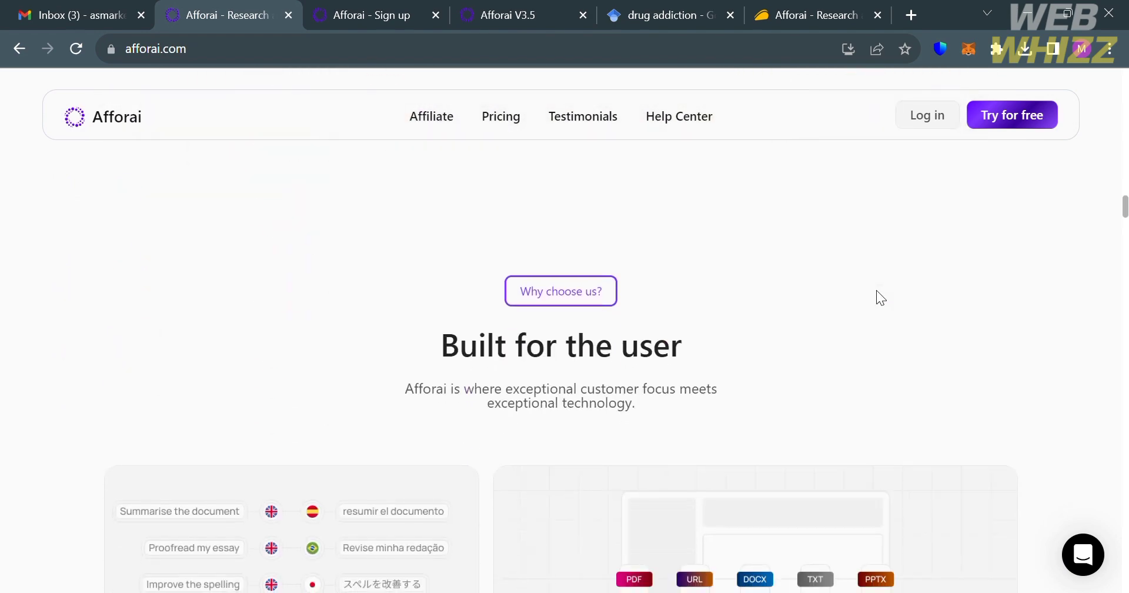
scroll(876, 291, down, 8)
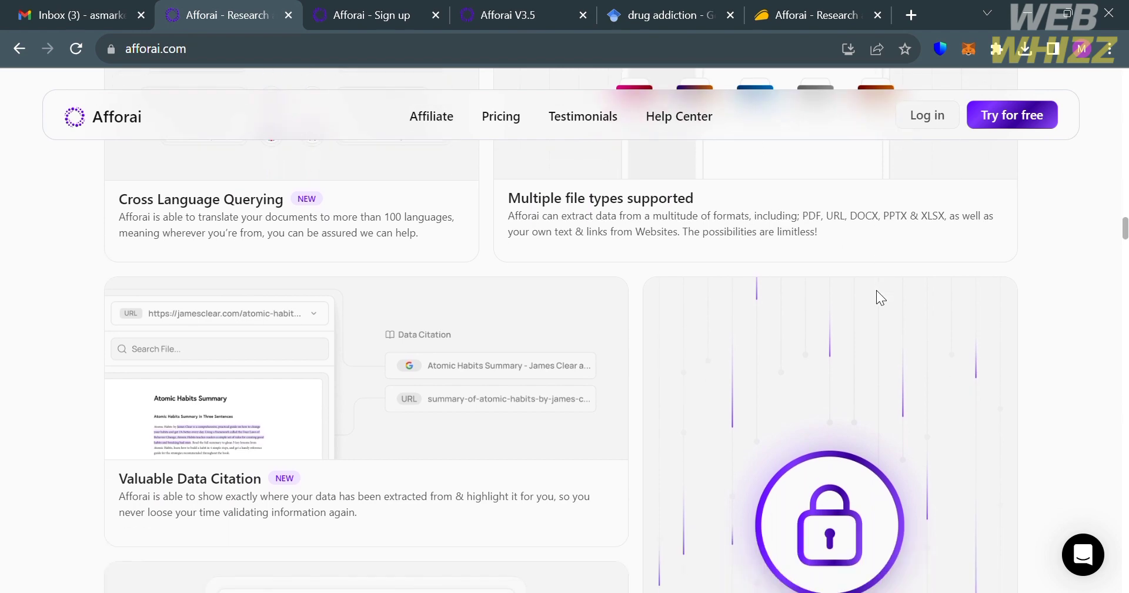
scroll(876, 291, down, 8)
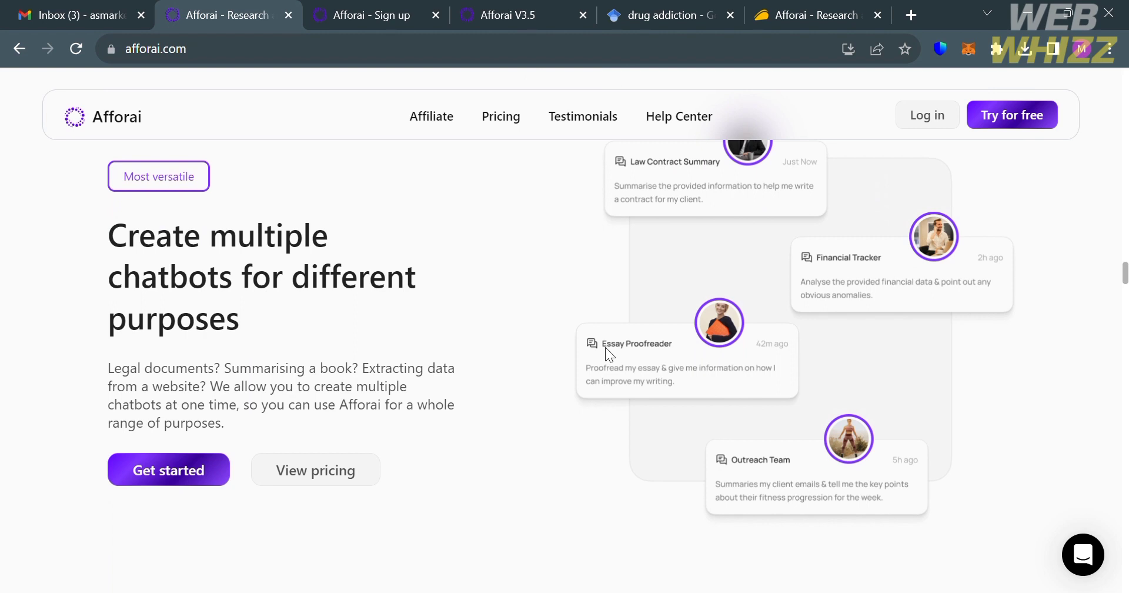
scroll(605, 348, down, 5)
scroll(605, 347, down, 6)
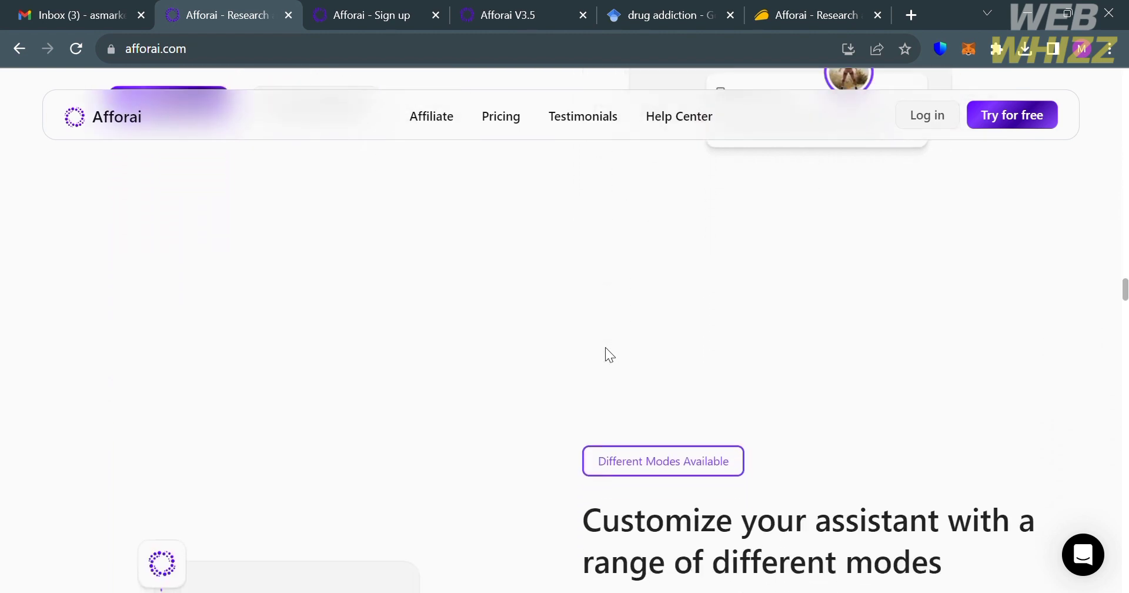
scroll(605, 347, up, 8)
scroll(605, 347, up, 2)
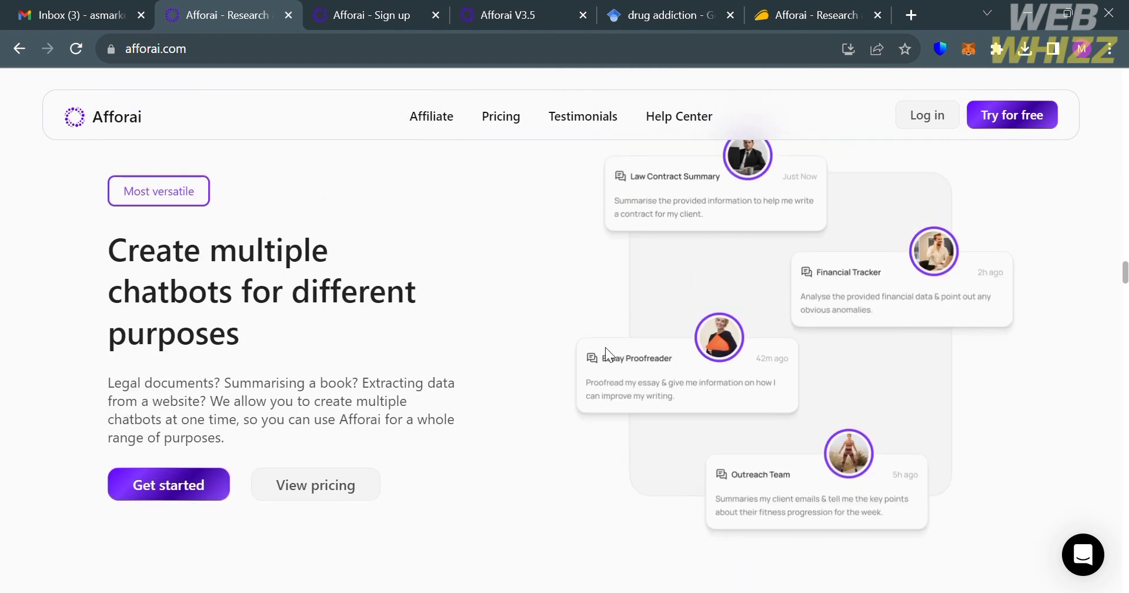
scroll(555, 541, down, 10)
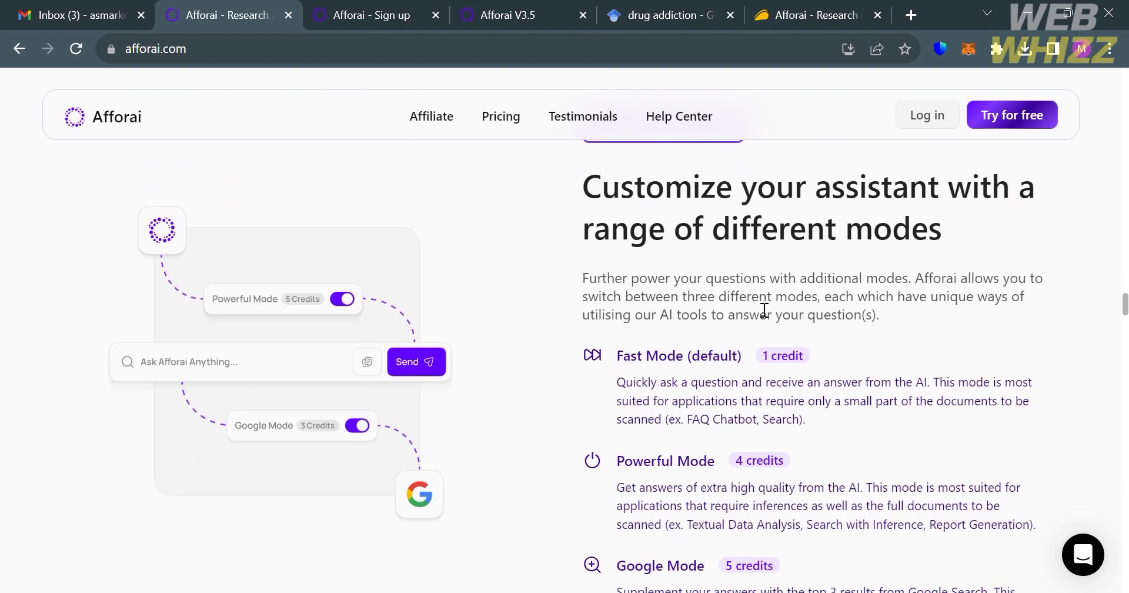
scroll(632, 467, down, 2)
scroll(632, 470, down, 1)
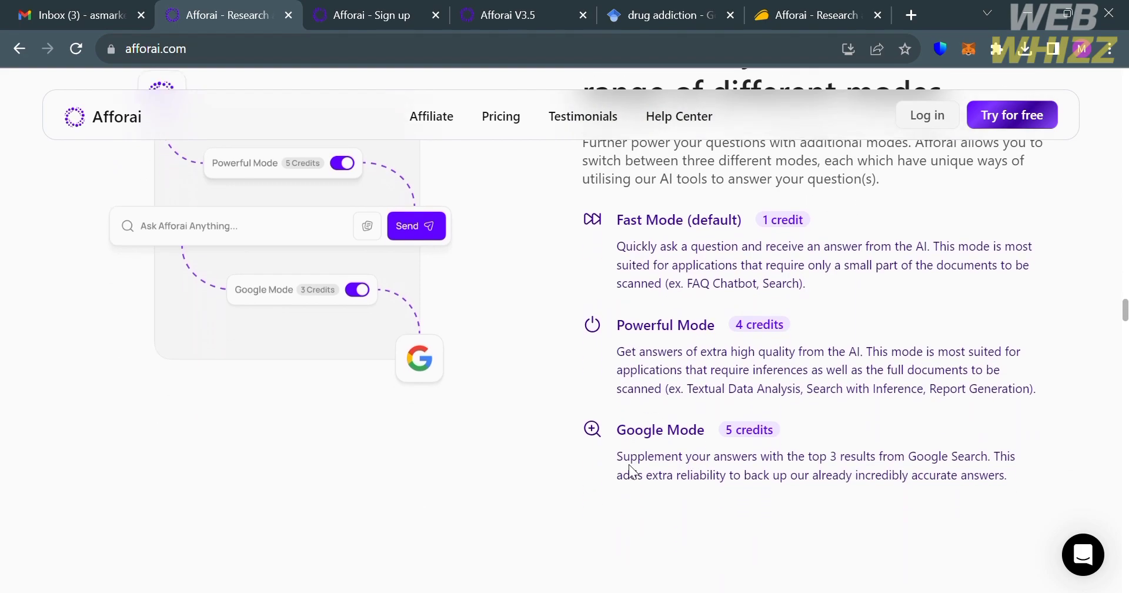
scroll(602, 542, down, 5)
scroll(602, 542, up, 20)
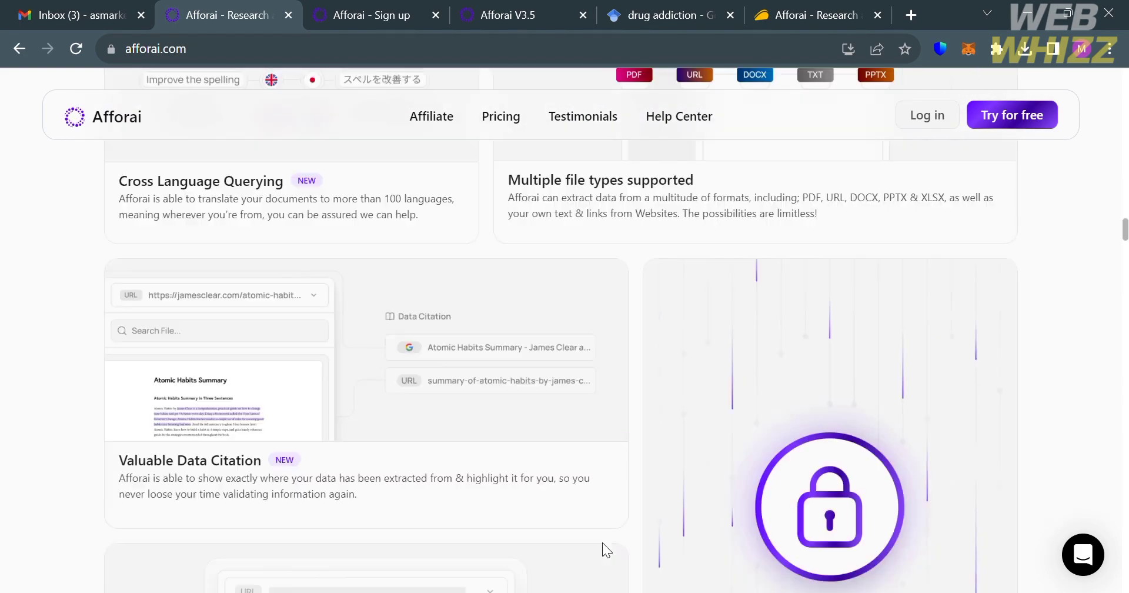
scroll(611, 551, up, 5)
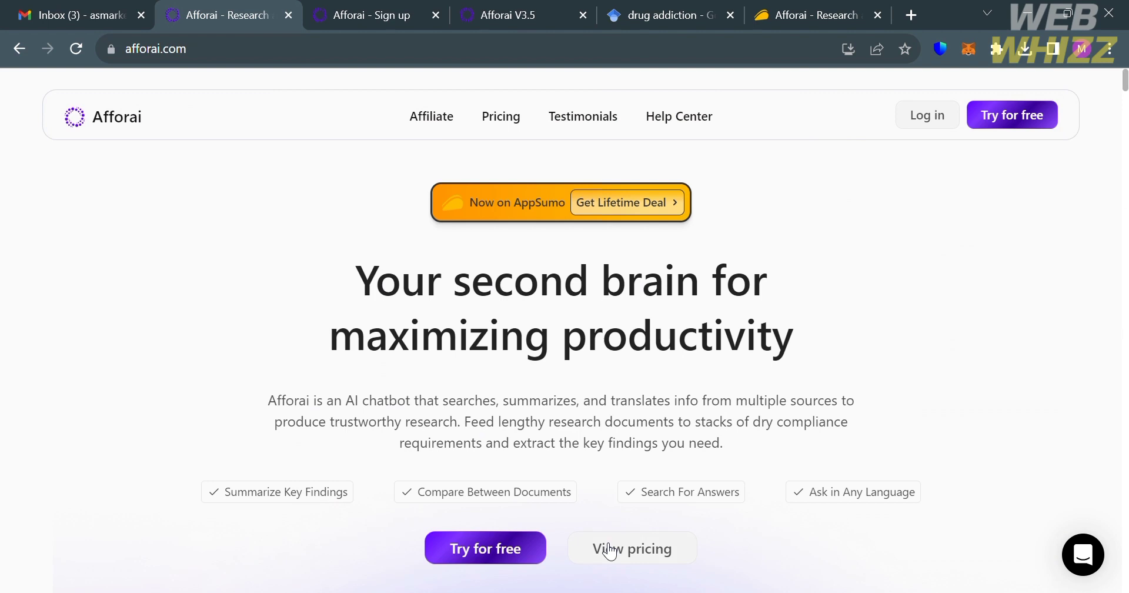
- Review Afforai's pricing plan cards, then bring up the $49 AppSumo lifetime deal page
click(501, 116)
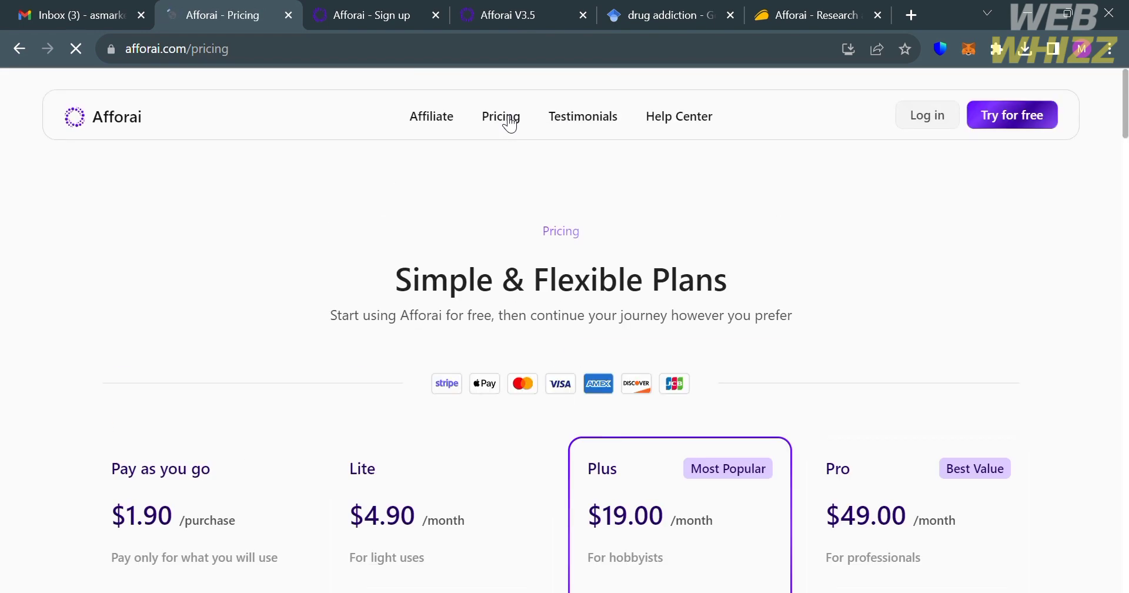
scroll(591, 393, down, 5)
scroll(591, 393, up, 1)
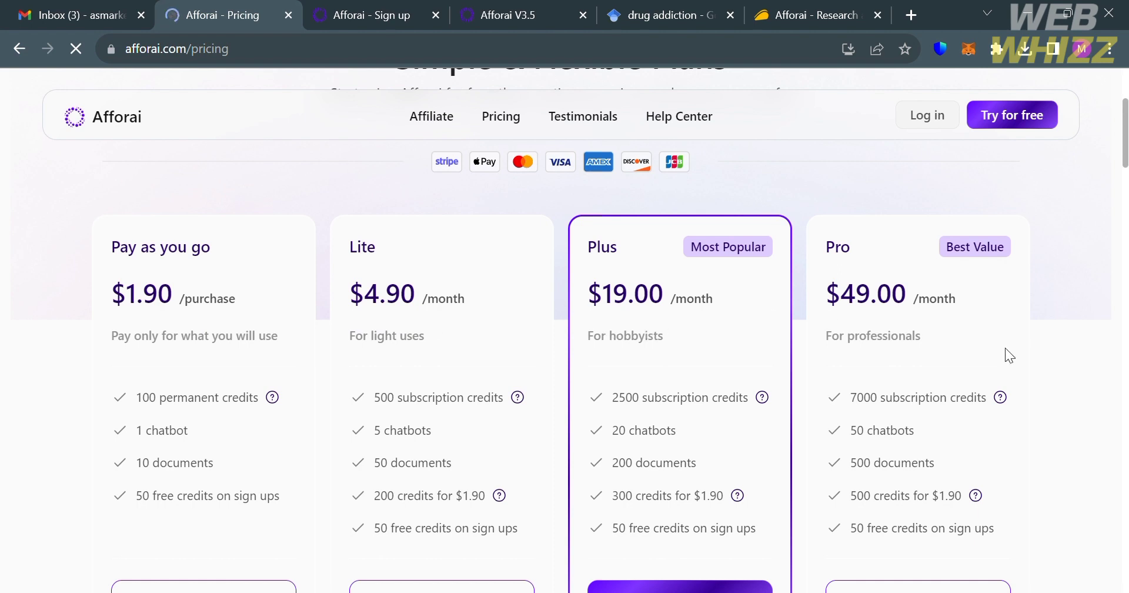
scroll(1006, 349, down, 1)
scroll(1004, 347, down, 1)
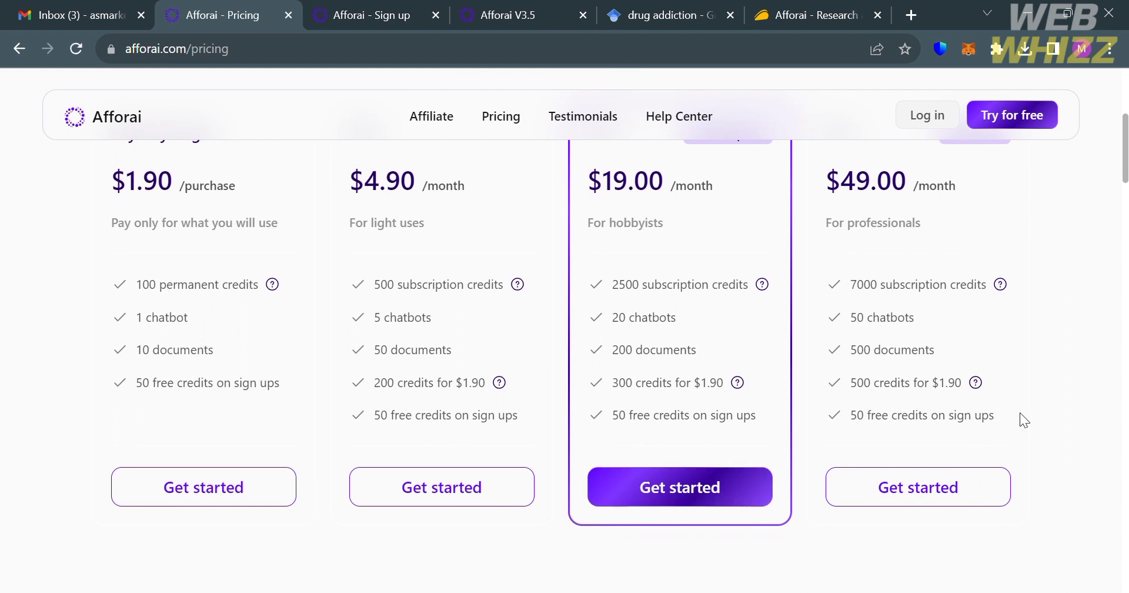
scroll(1032, 412, up, 2)
scroll(1036, 417, up, 2)
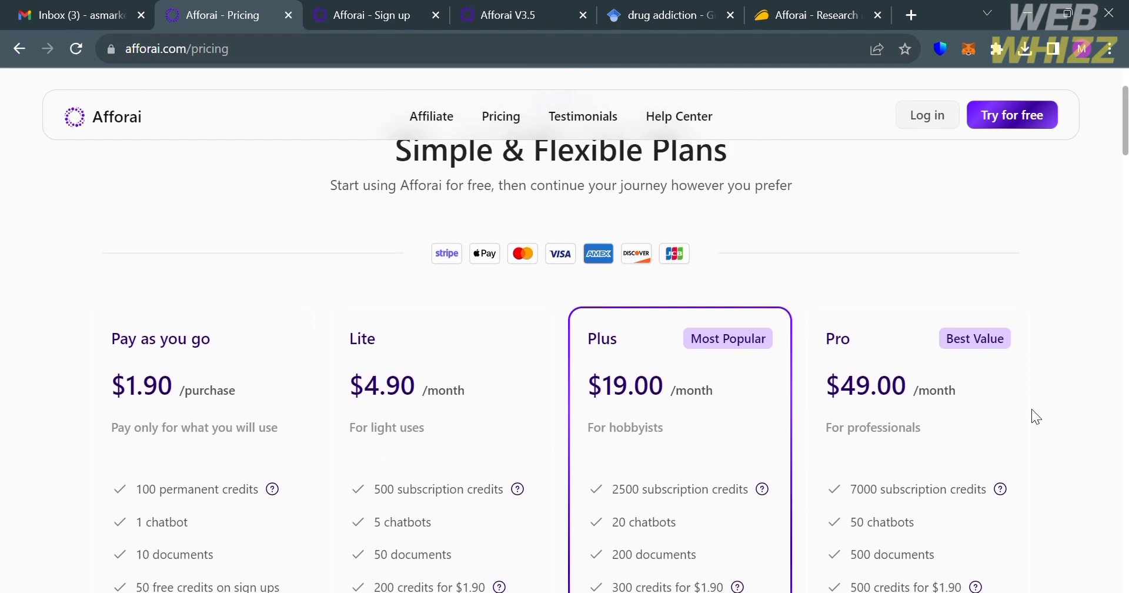
scroll(710, 415, down, 3)
click(812, 15)
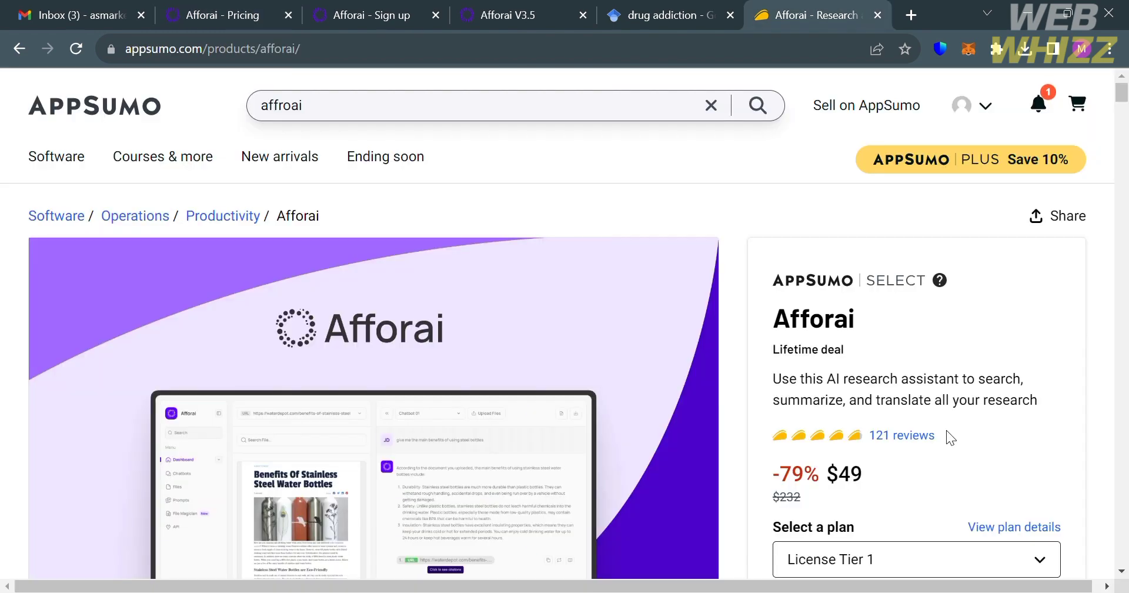
- Look over the AppSumo lifetime deal and its tier list, keeping License Tier 1
scroll(946, 429, down, 1)
drag(876, 278, 753, 272)
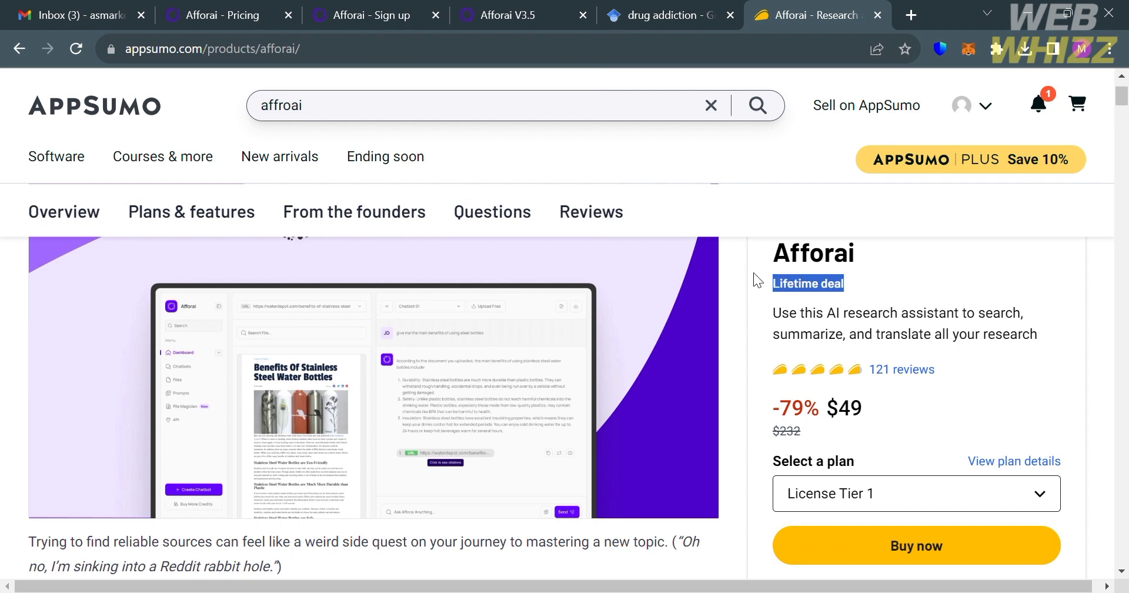
click(923, 425)
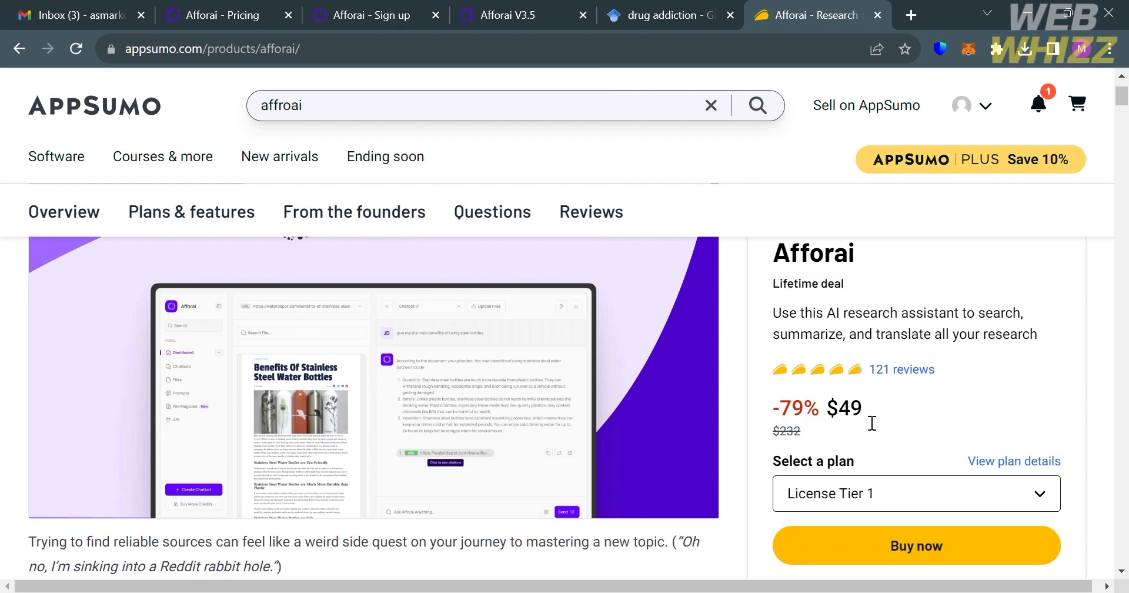
click(949, 508)
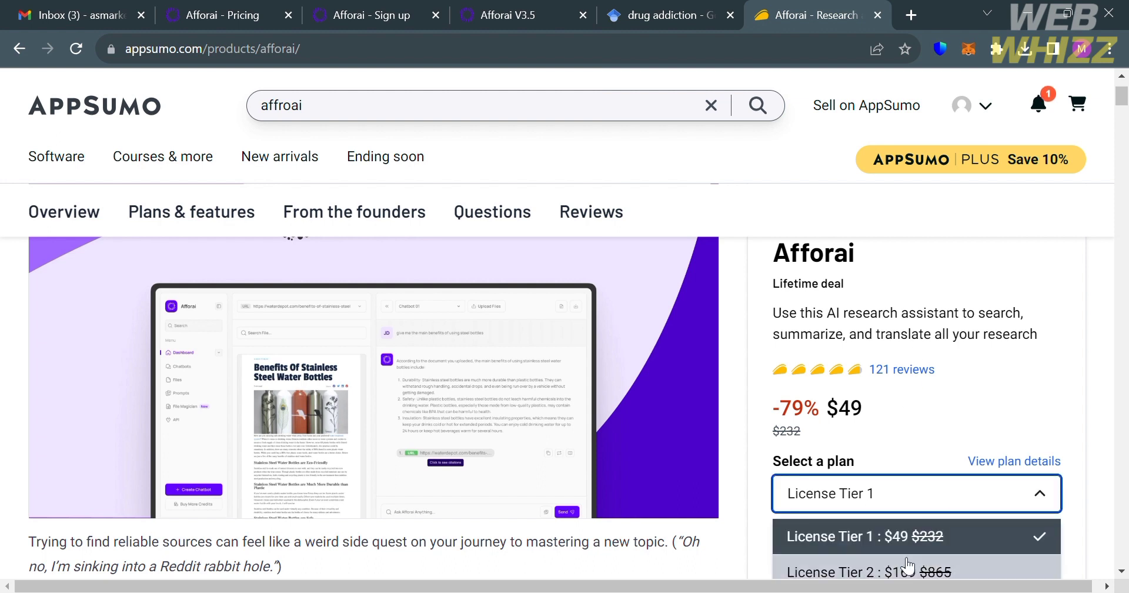
scroll(940, 559, down, 2)
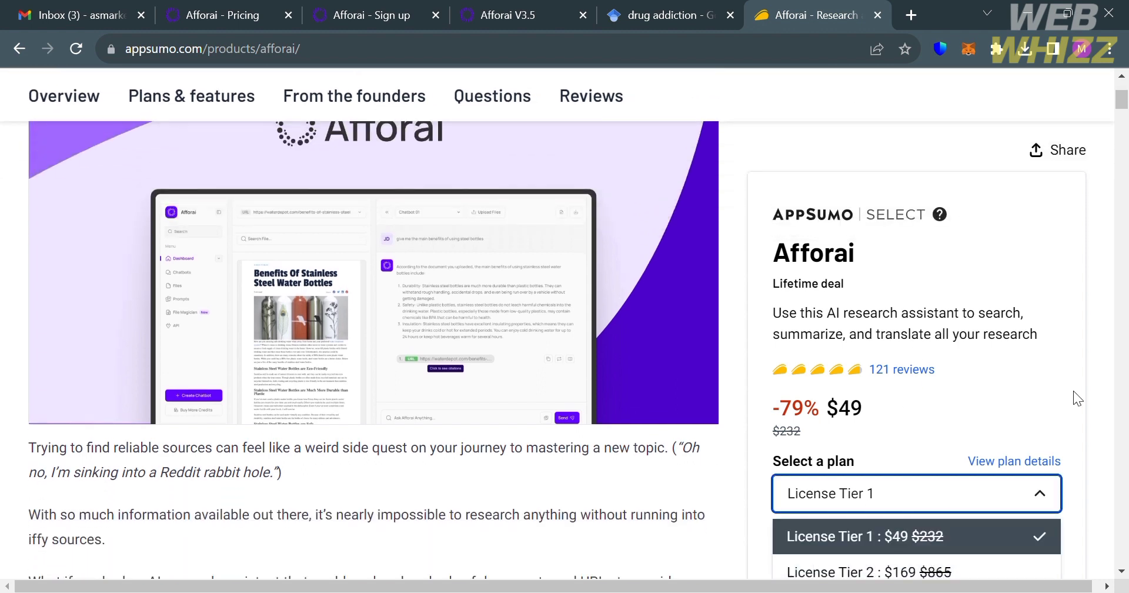
click(1074, 391)
- Compare the $49, $169 and $399 tiers, then return to Afforai's Plus/Pro pricing page
scroll(753, 460, down, 3)
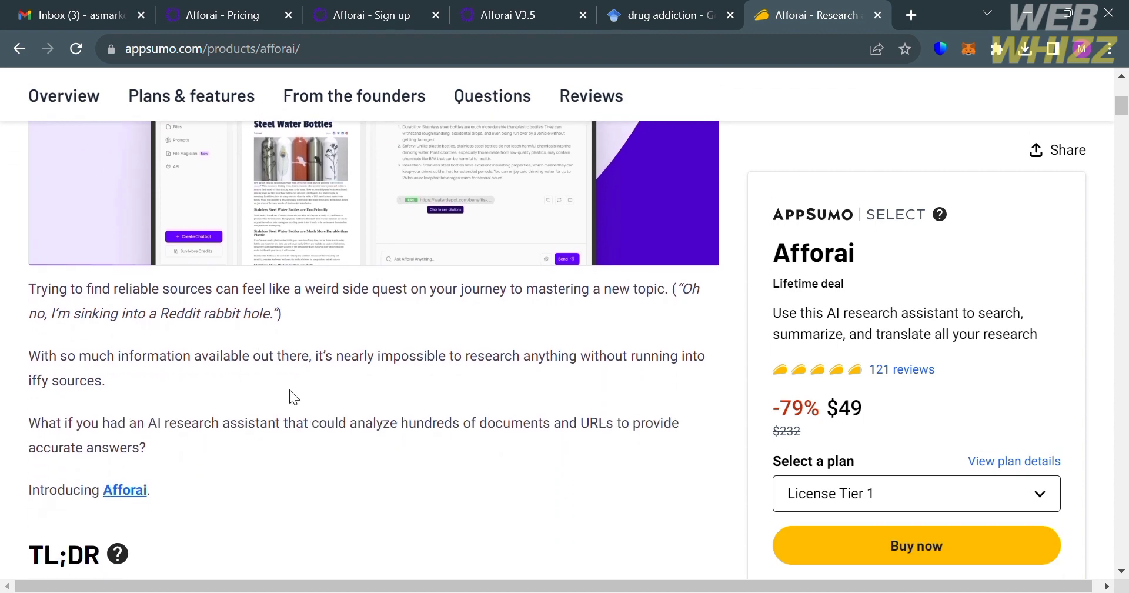
scroll(289, 389, down, 6)
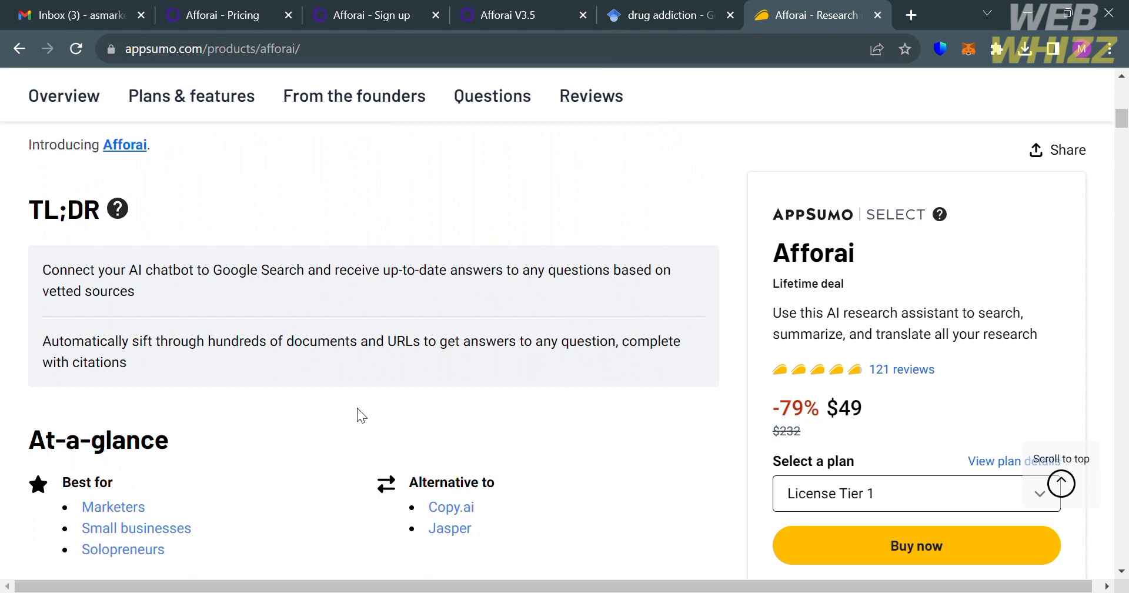
scroll(359, 411, down, 7)
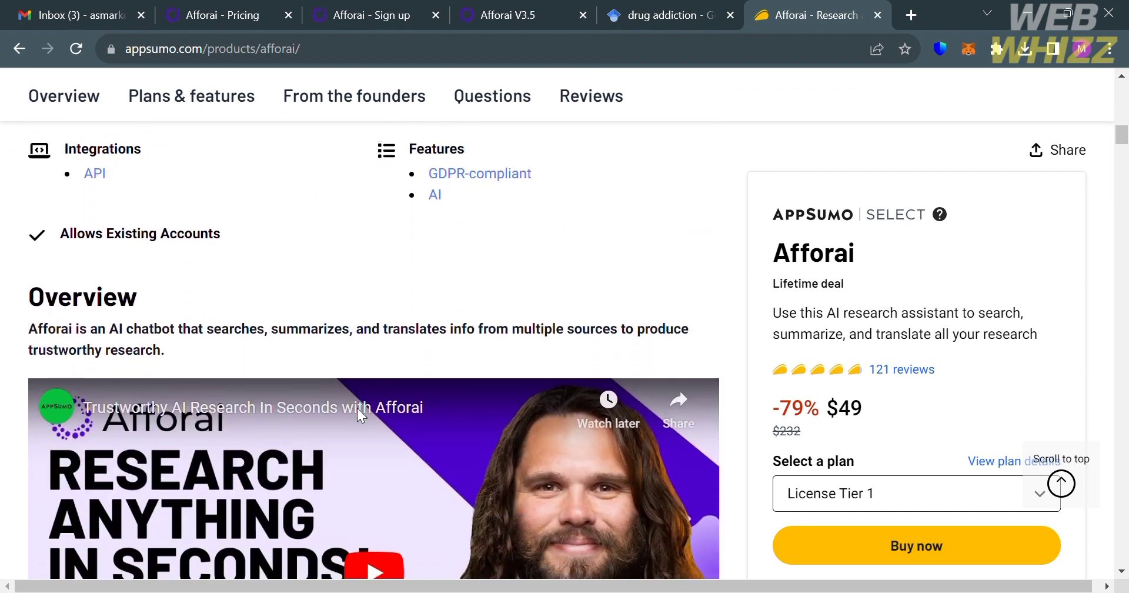
scroll(242, 395, down, 12)
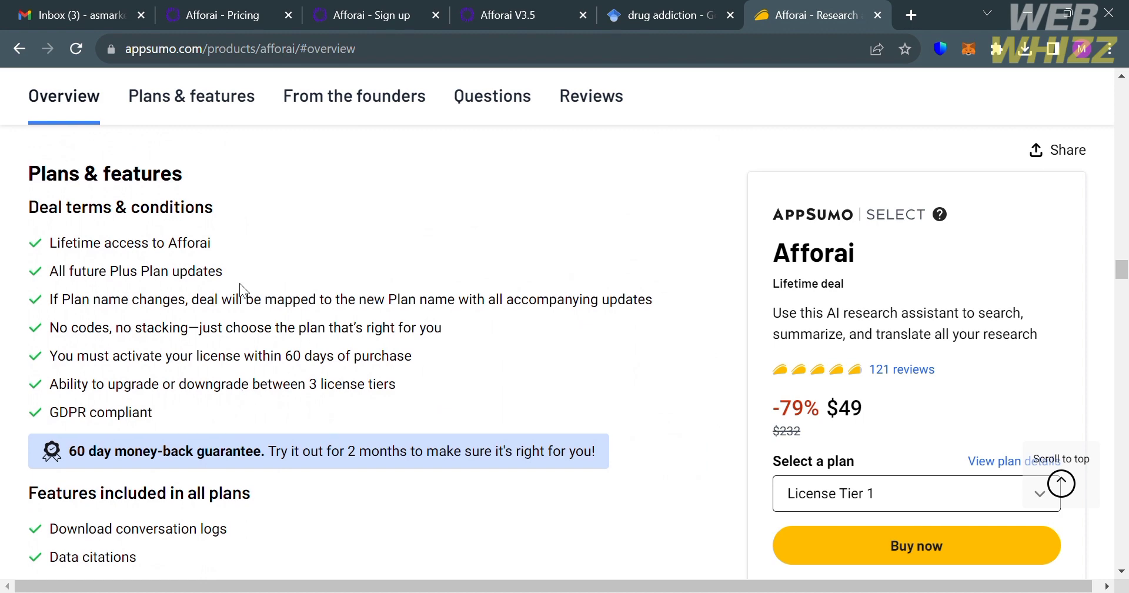
scroll(282, 474, down, 6)
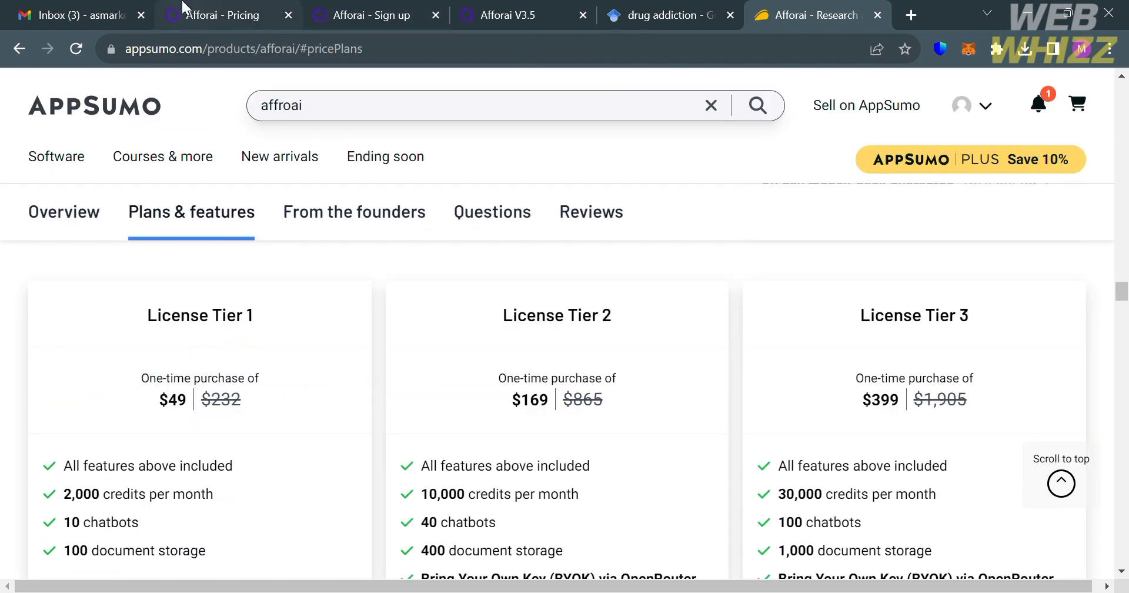
click(184, 7)
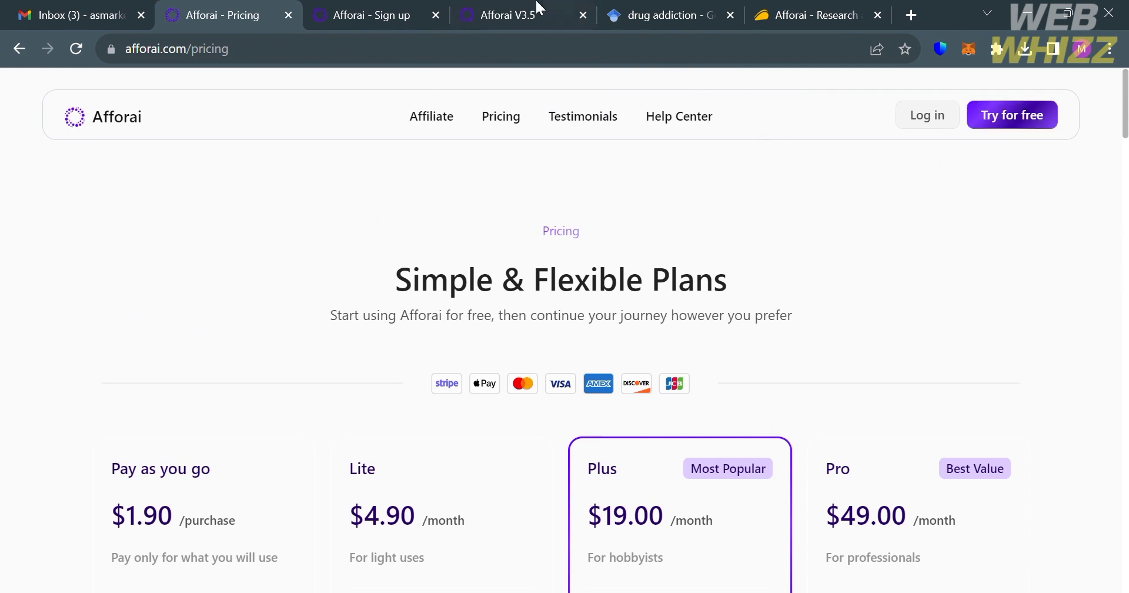
- Glance at the Afforai sign-up form, then go to the V3.5 dashboard's welcome tutorial
click(428, 11)
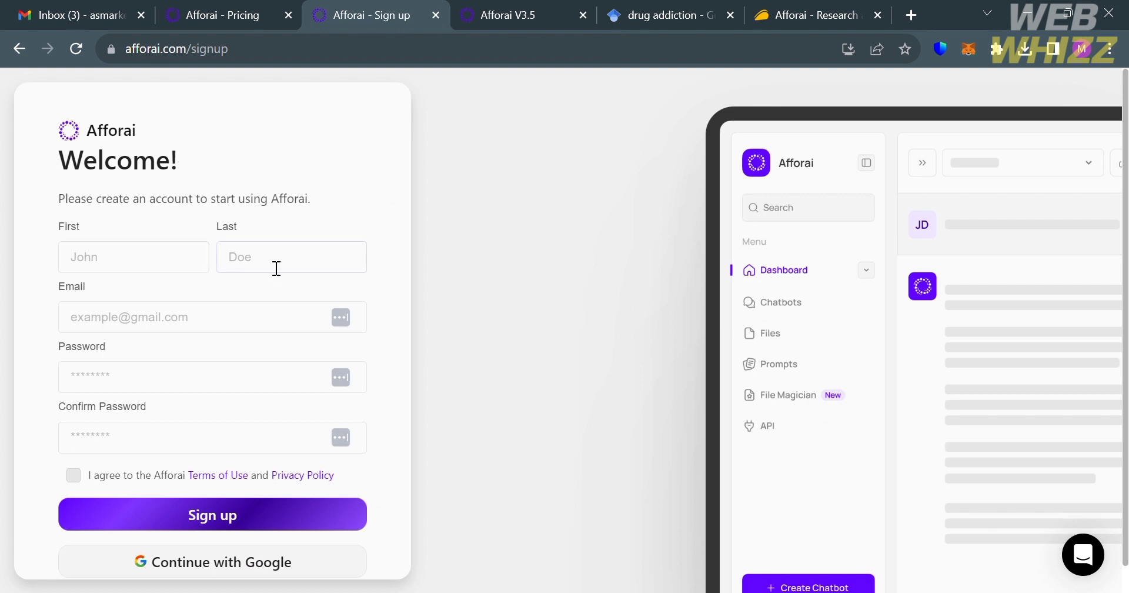
scroll(278, 404, down, 1)
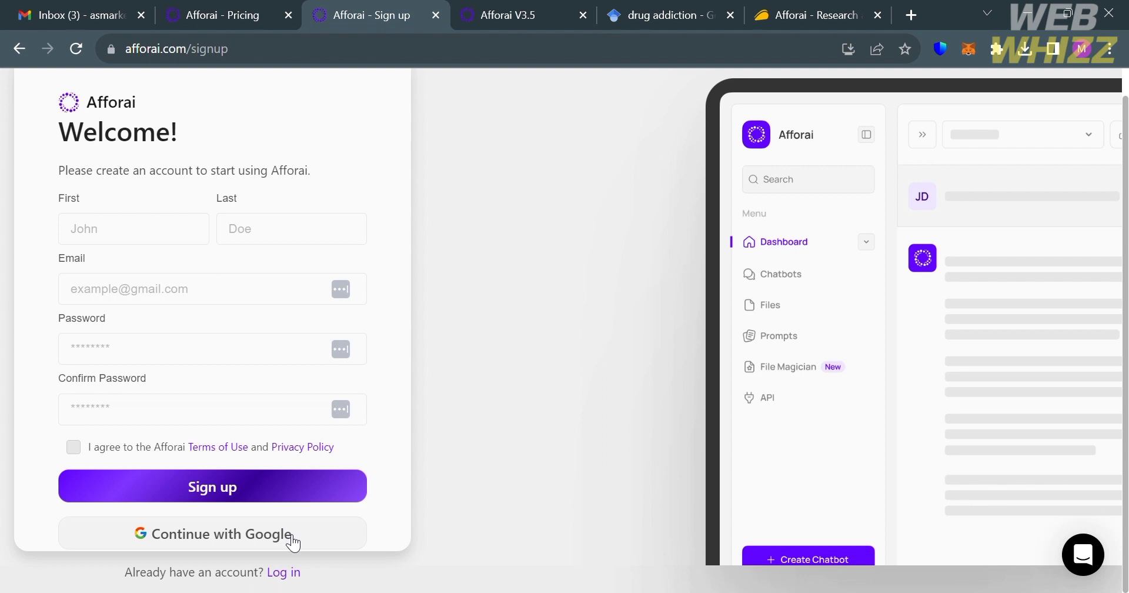
click(517, 9)
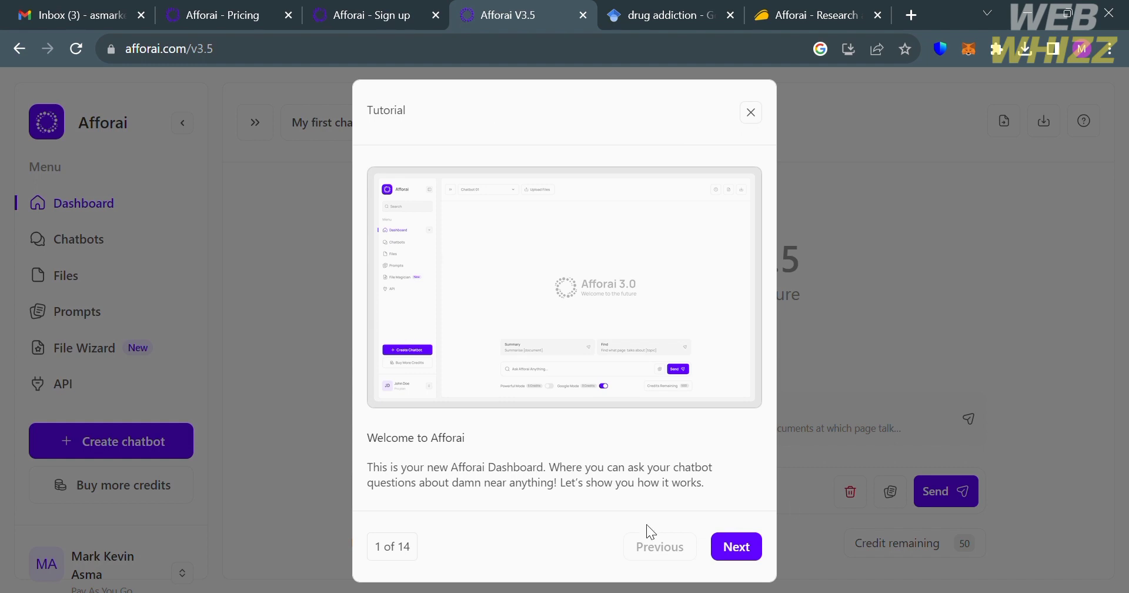
- Step through all 14 welcome tutorial pages, from question bar to file upload, and complete it
click(752, 549)
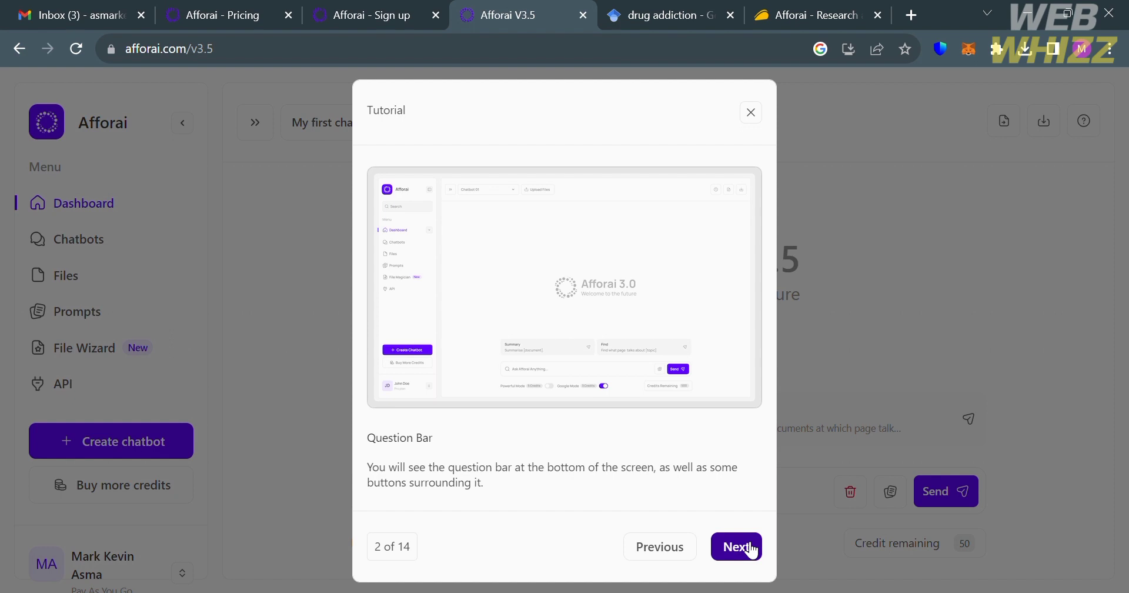
click(753, 548)
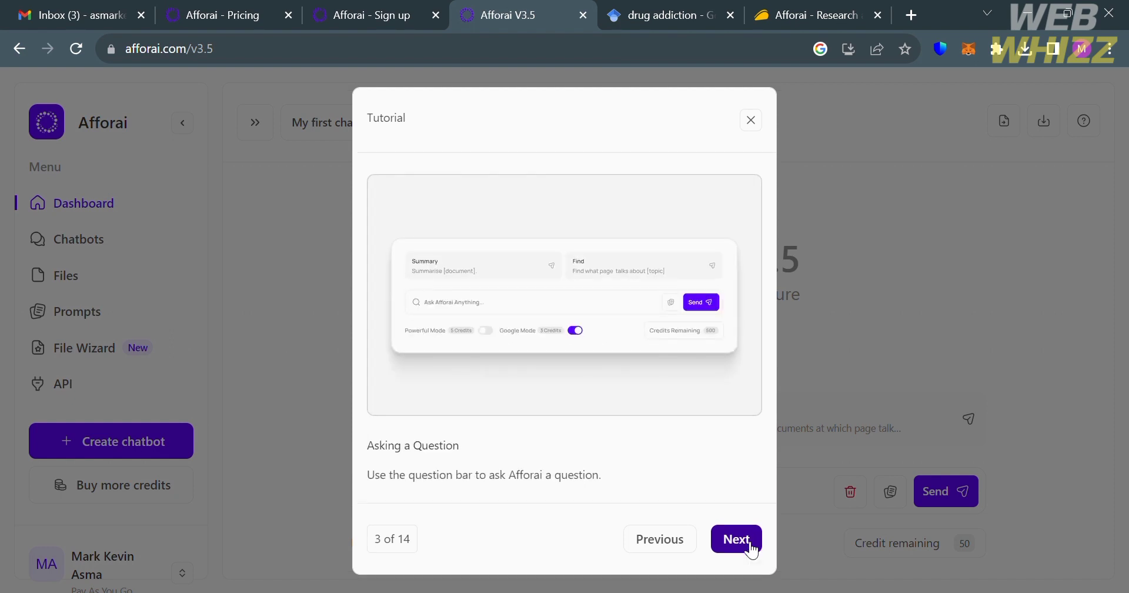
click(752, 549)
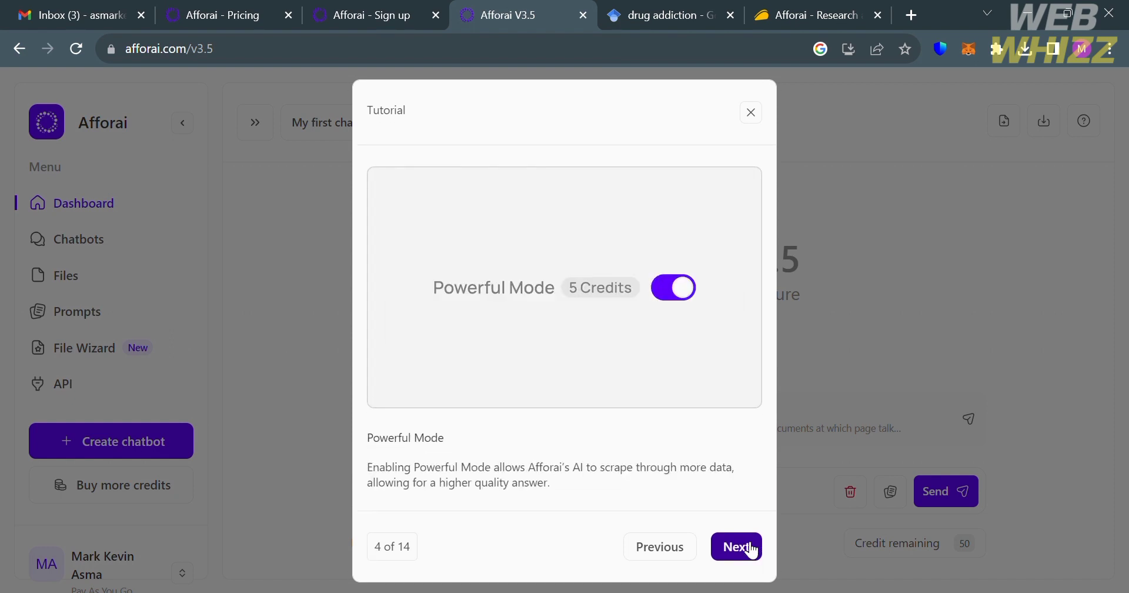
click(753, 549)
click(752, 549)
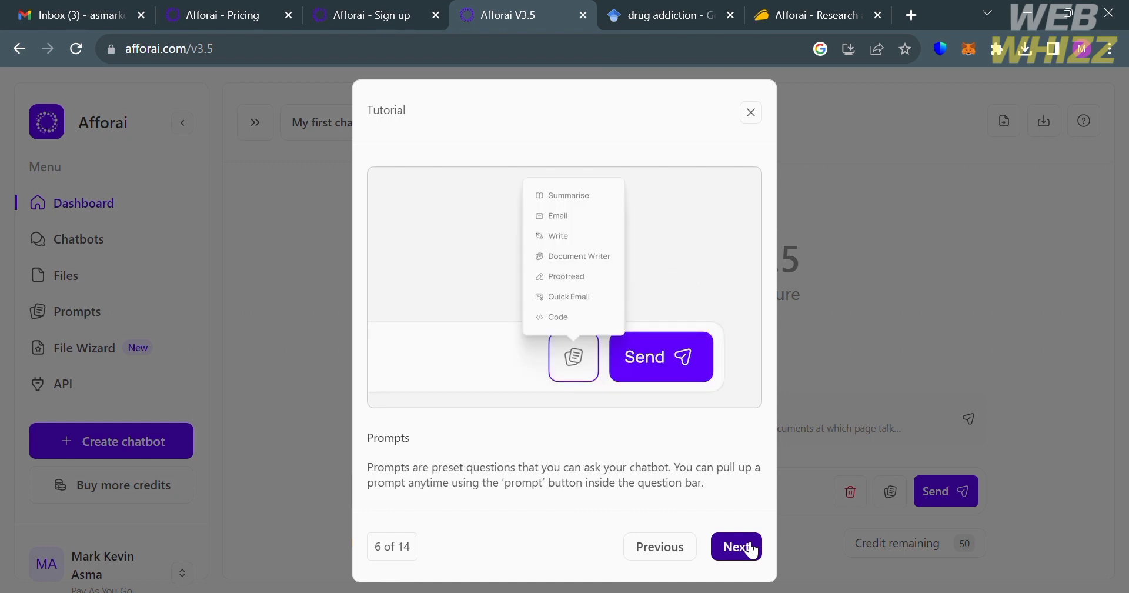
click(753, 549)
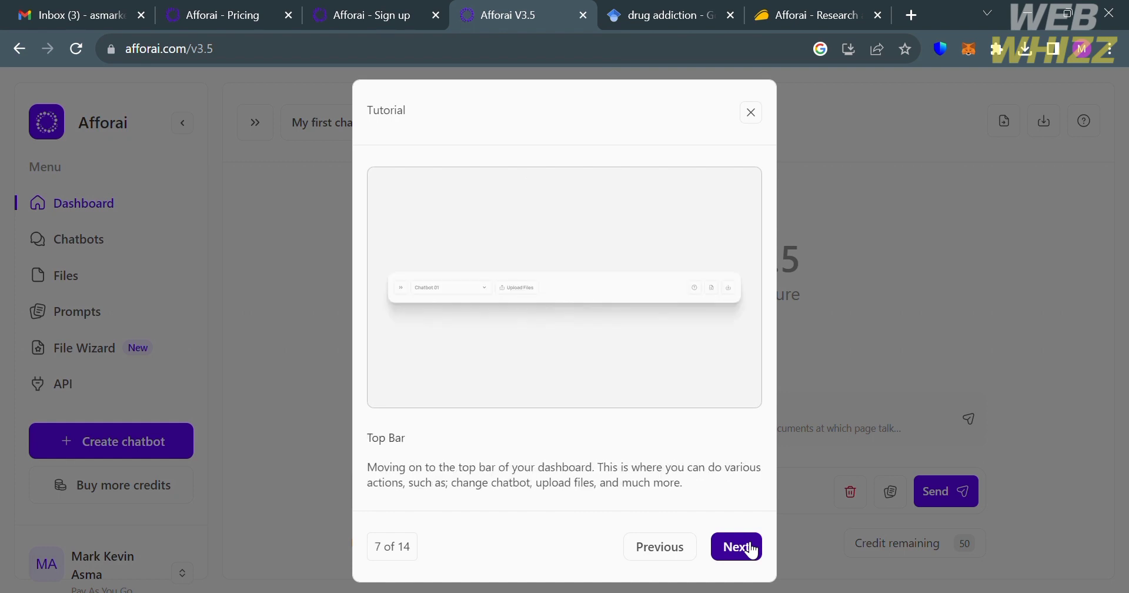
click(753, 549)
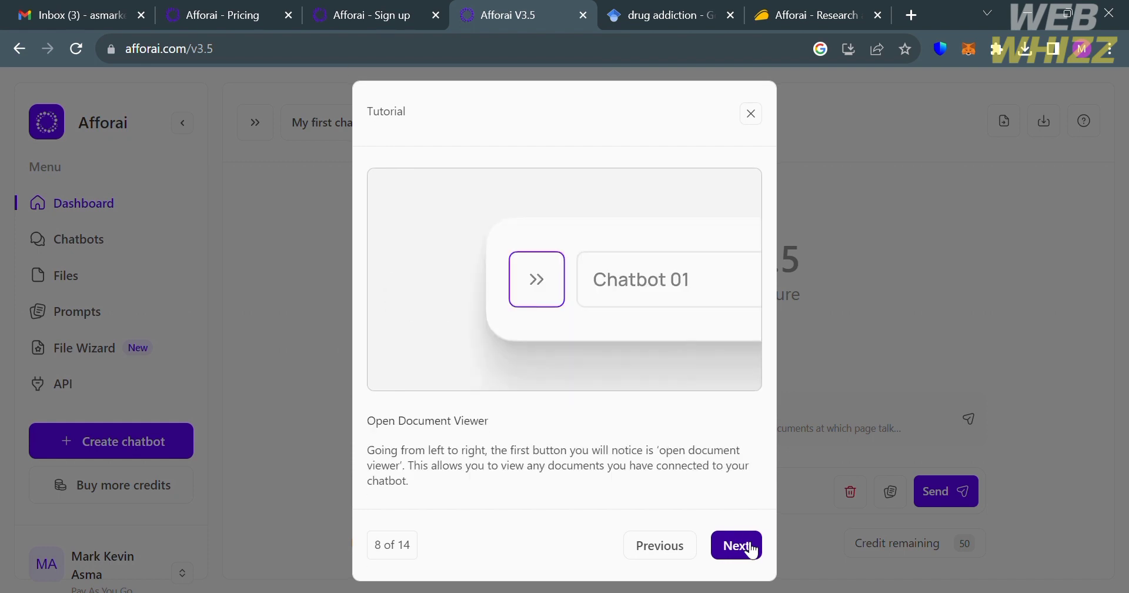
click(752, 550)
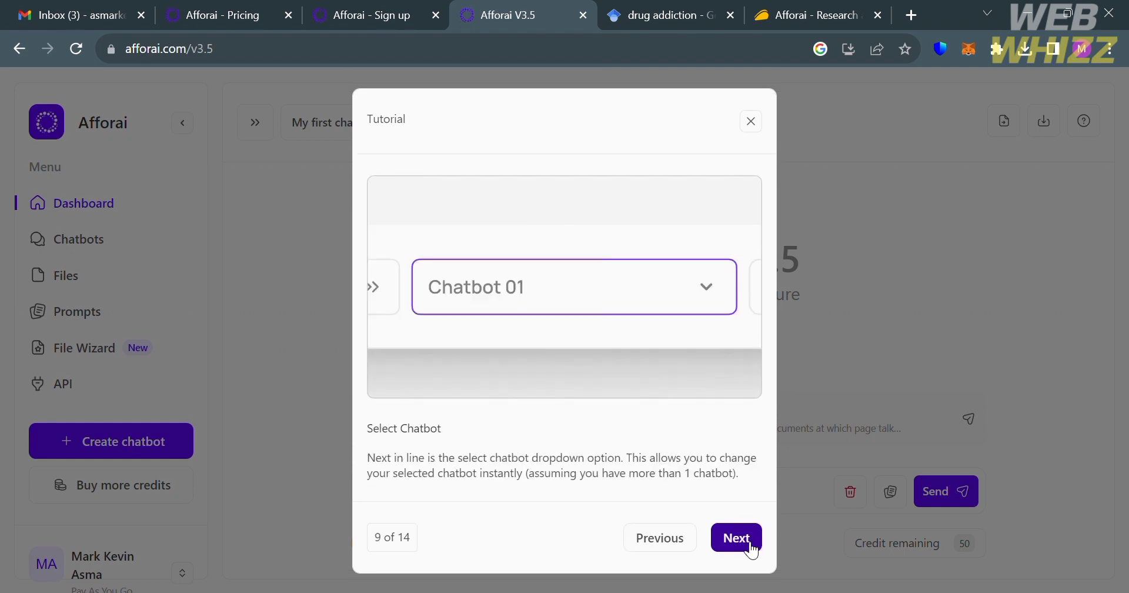
click(753, 549)
click(753, 549)
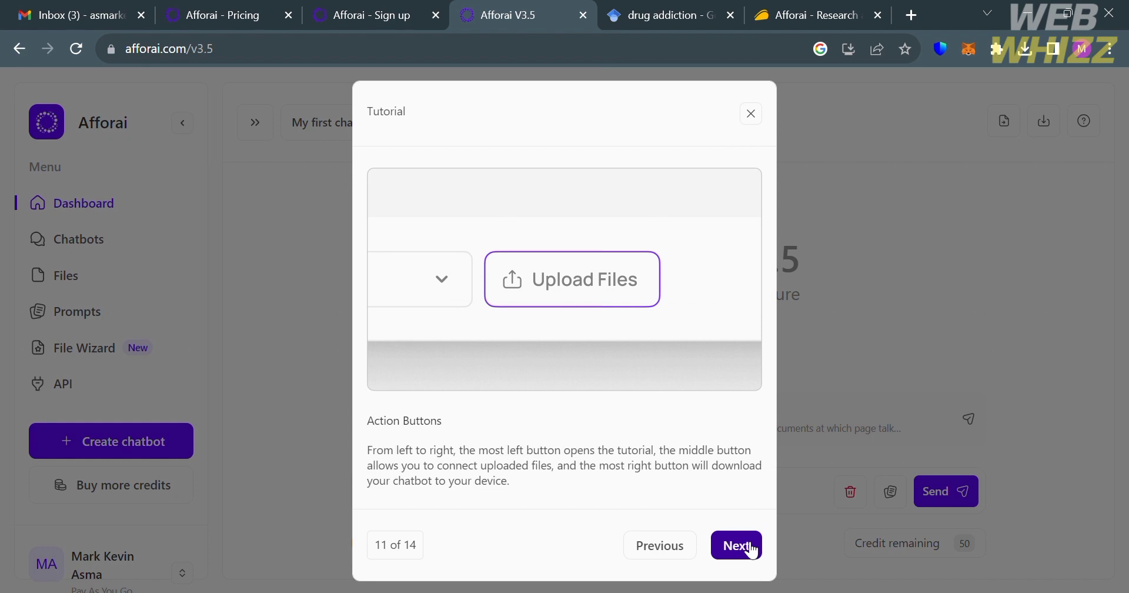
click(752, 550)
click(753, 549)
click(753, 549)
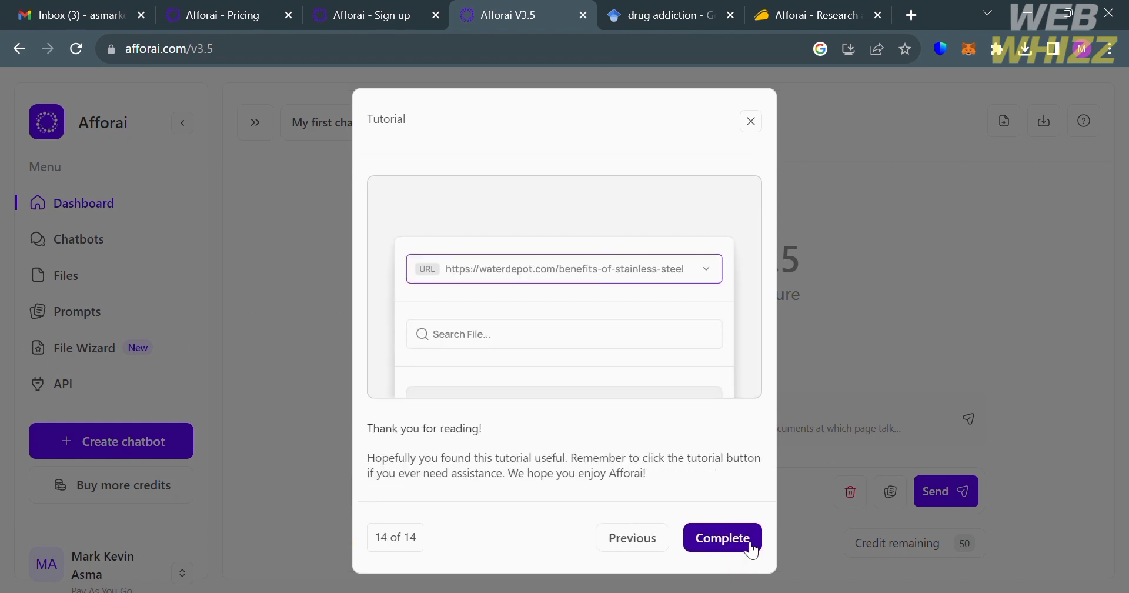
click(750, 548)
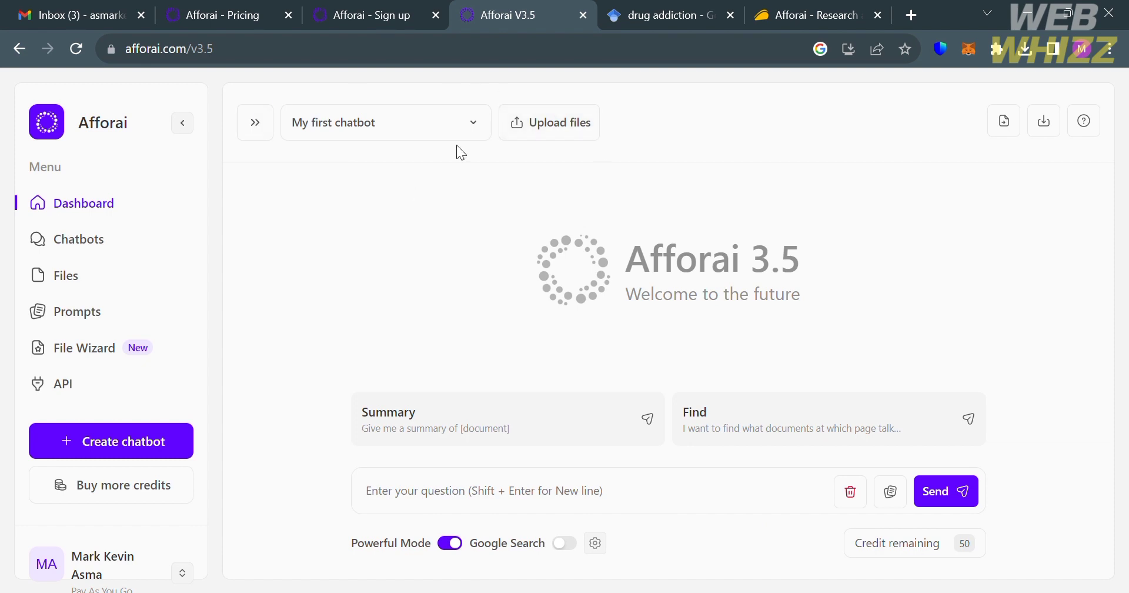
- Open the empty Files page, dismiss its tutorial, and start uploading a first file
click(82, 281)
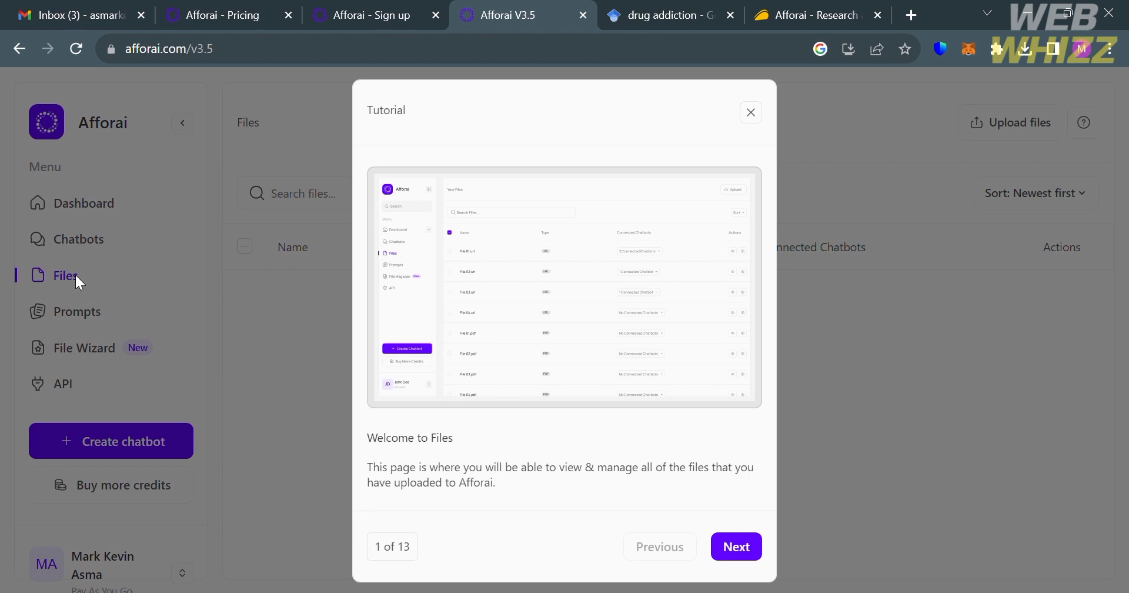
click(753, 113)
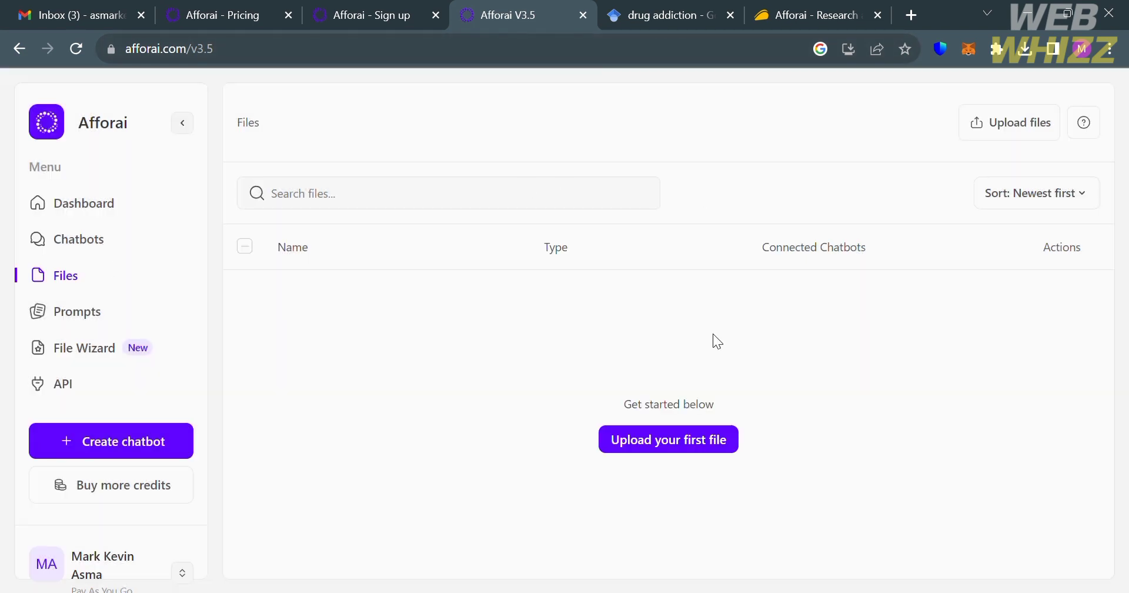
click(700, 446)
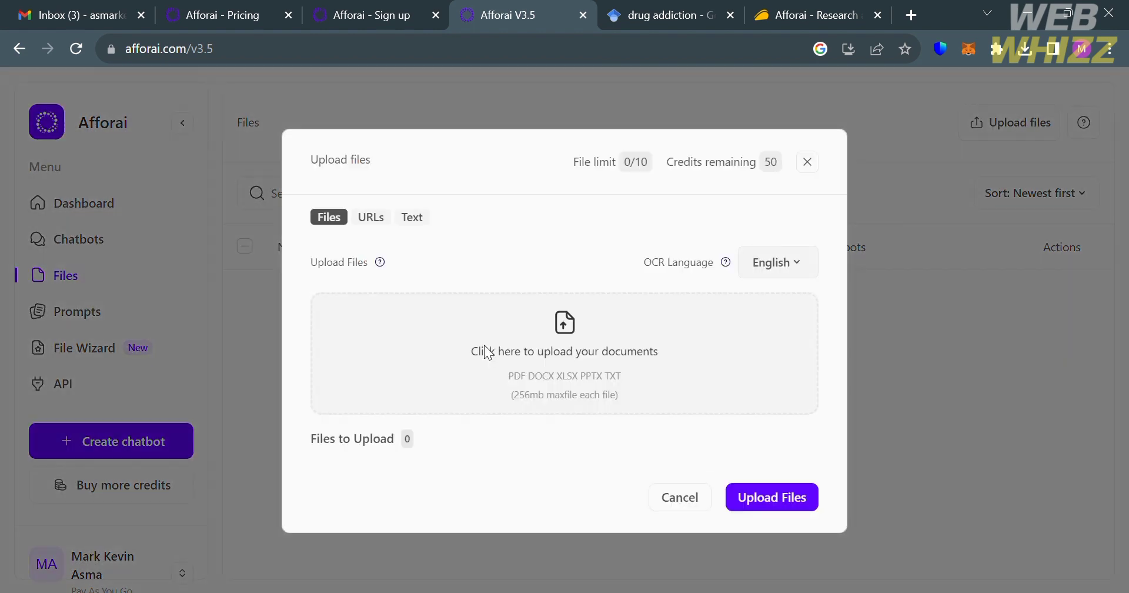
- Look over the URLs, Text and Files upload sources, then return to the 'drug addiction' results
click(371, 217)
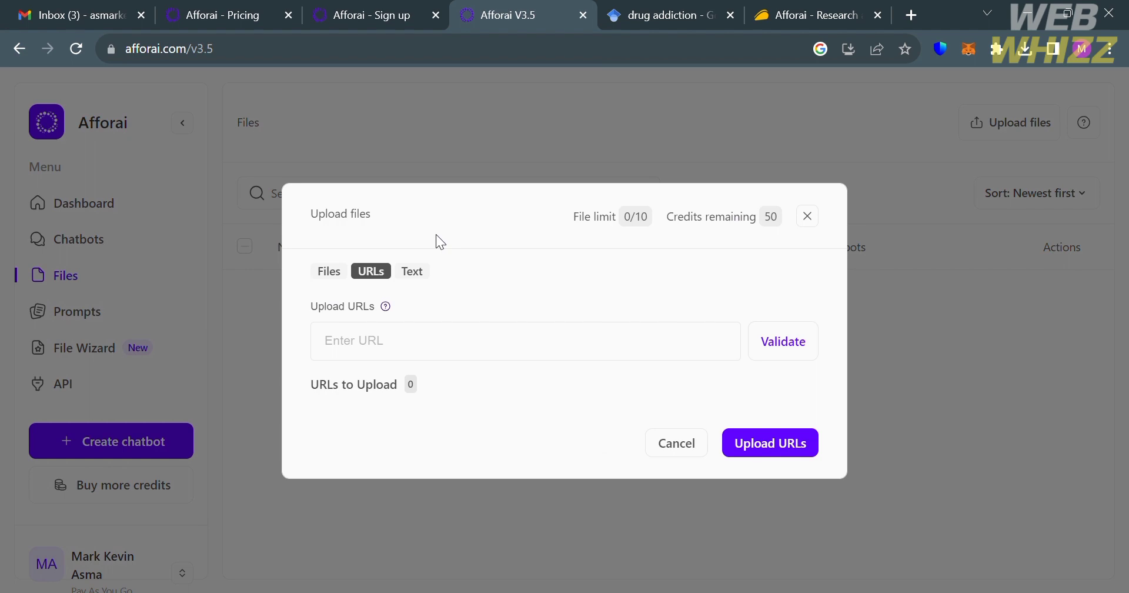
click(413, 271)
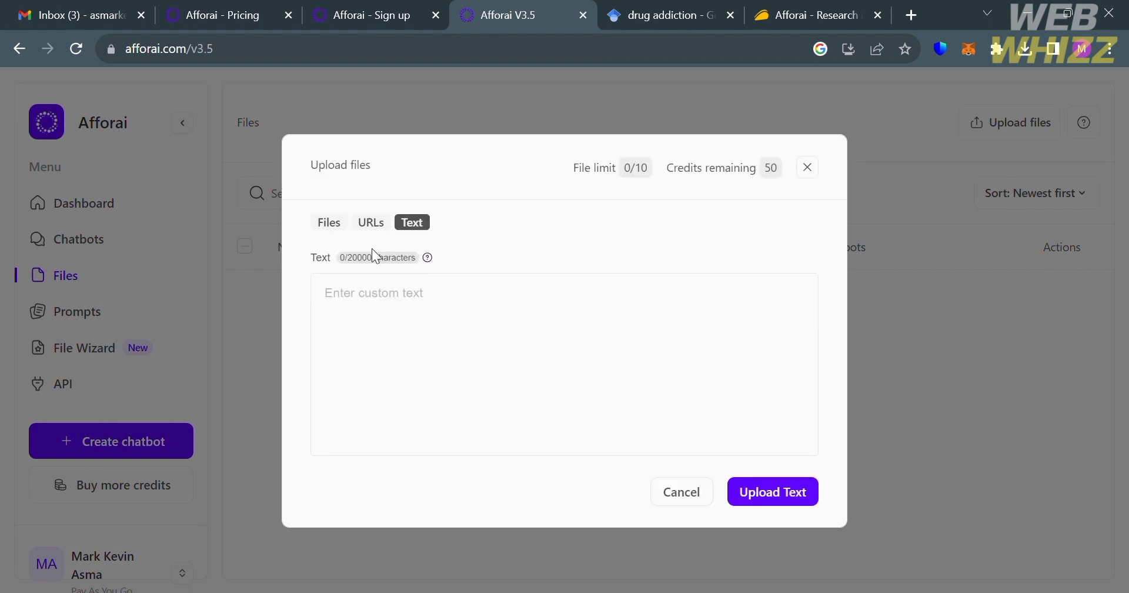
click(373, 226)
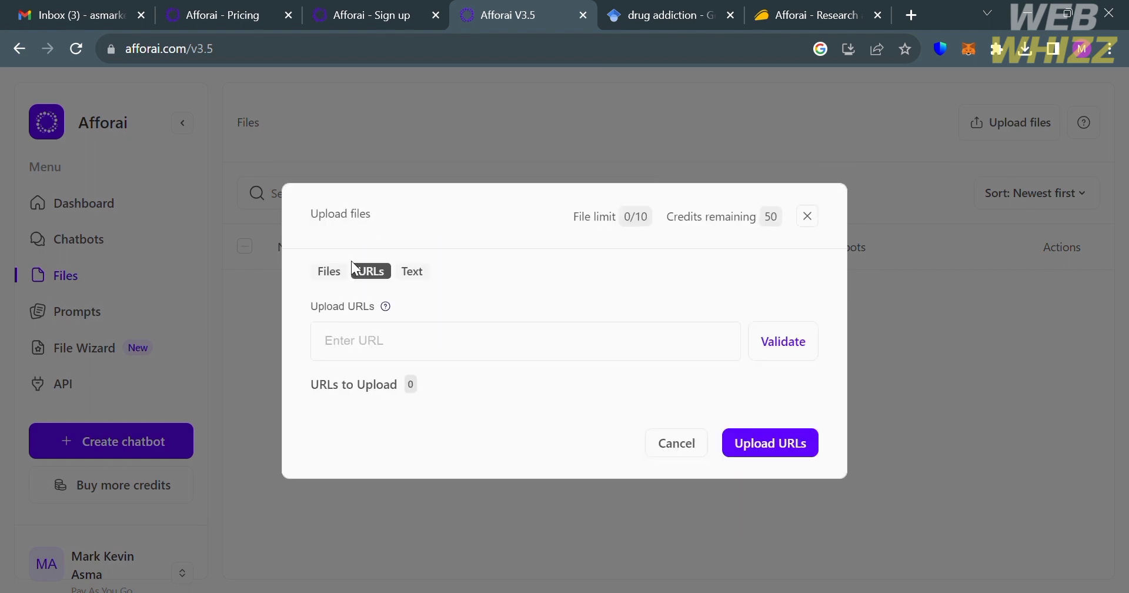
click(330, 275)
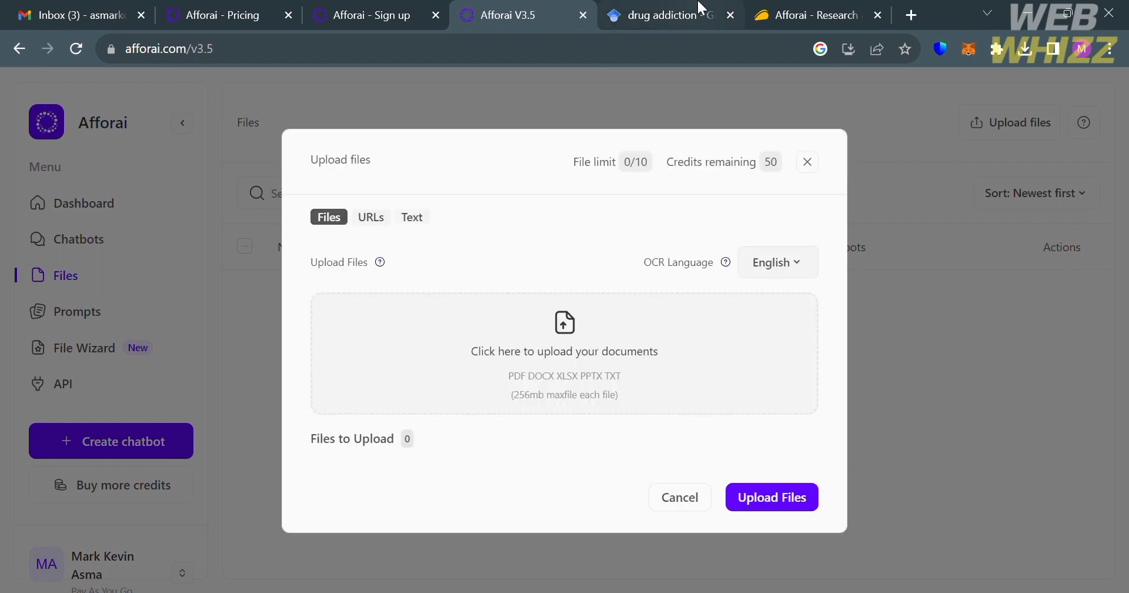
click(670, 16)
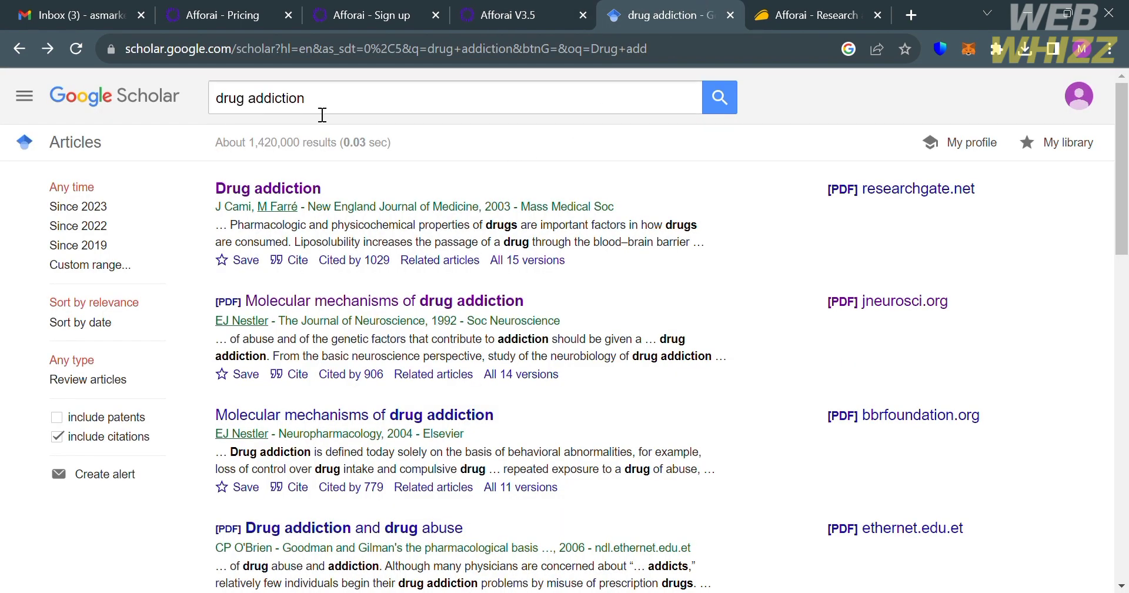
- Get the 'Molecular mechanisms of drug addiction' PDF and queue it in Afforai's upload dialog
click(316, 303)
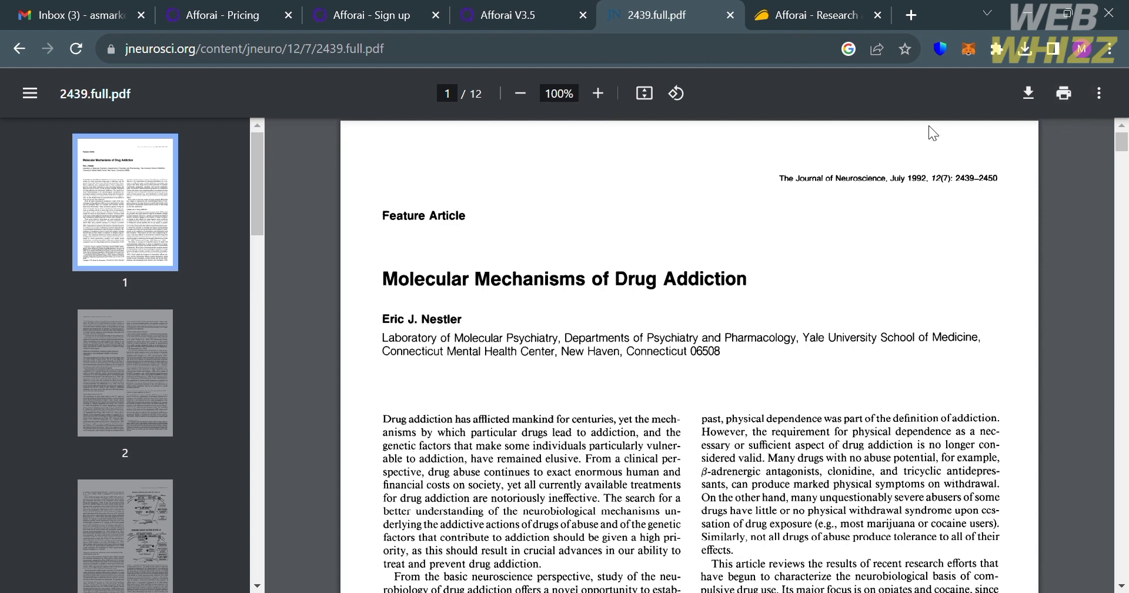
click(18, 47)
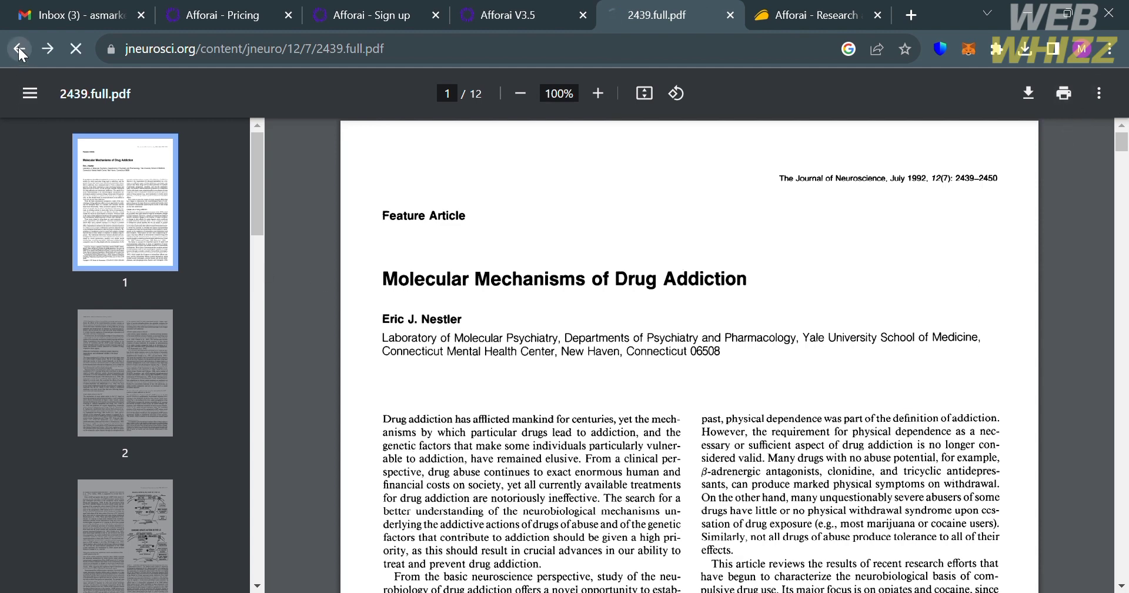
click(475, 8)
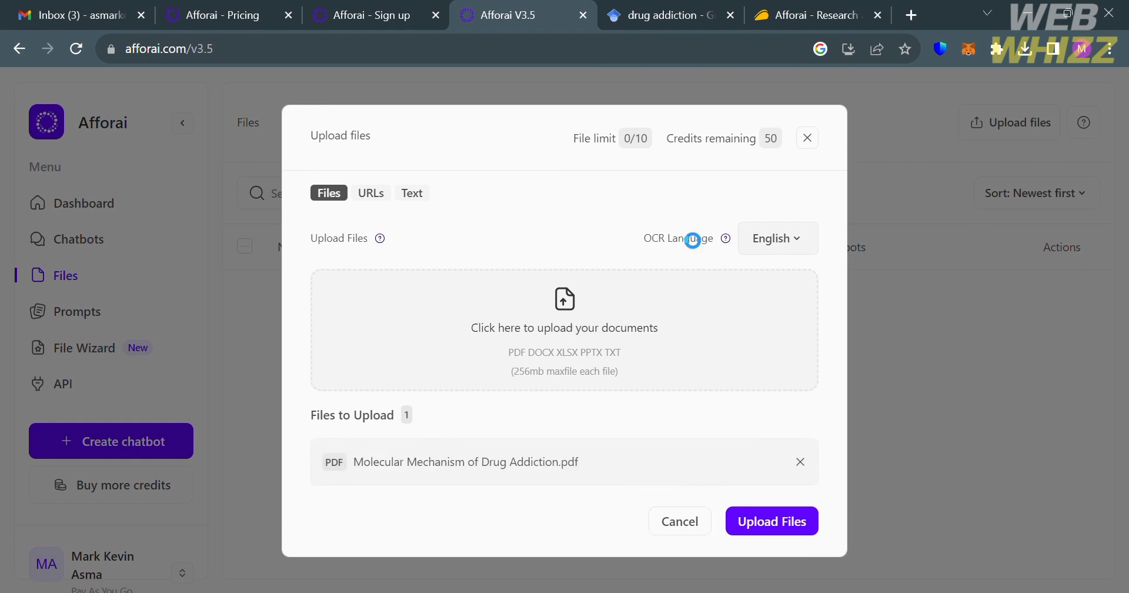
- Upload Molecular Mechanism of Drug Addiction.pdf to Afforai, then go back to Google Scholar
click(748, 525)
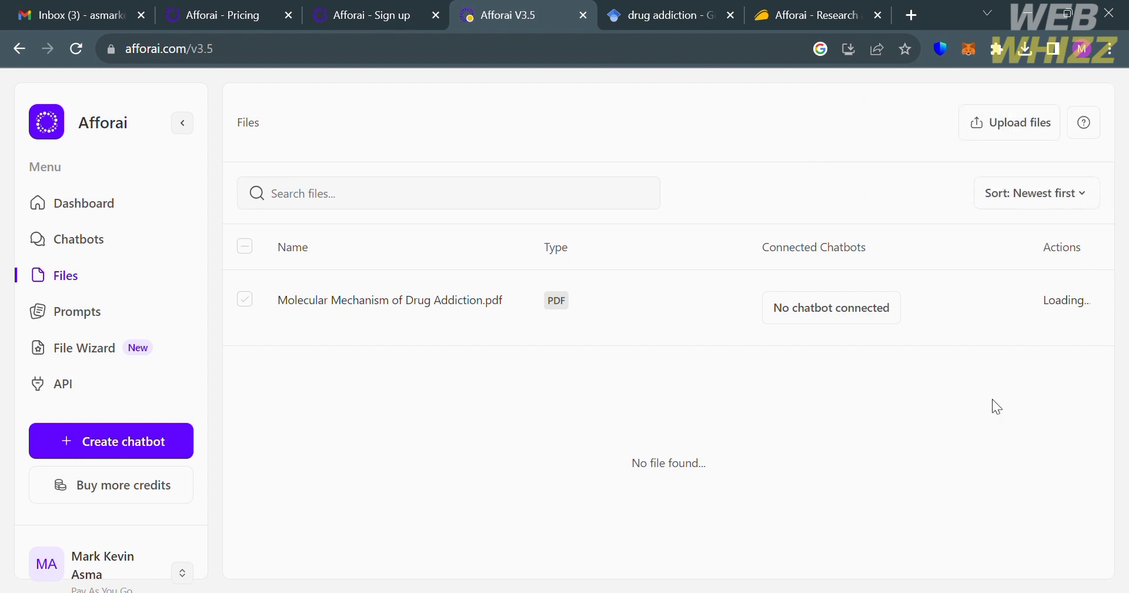
click(696, 12)
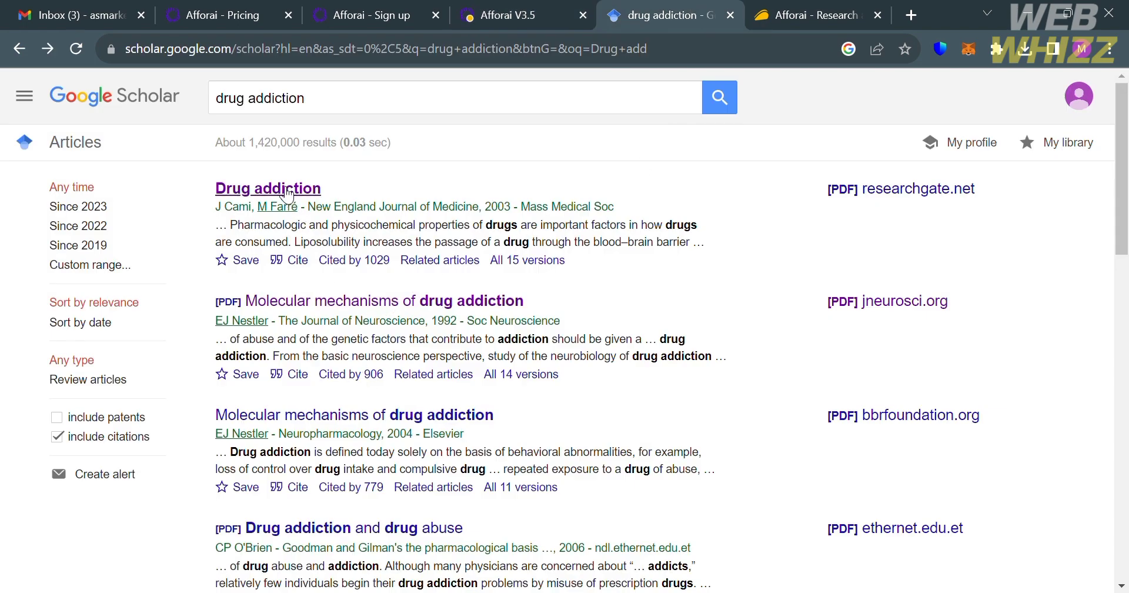
- Open the NEJM 'Drug Addiction' article, select its web address, and return to Afforai's Files
click(288, 194)
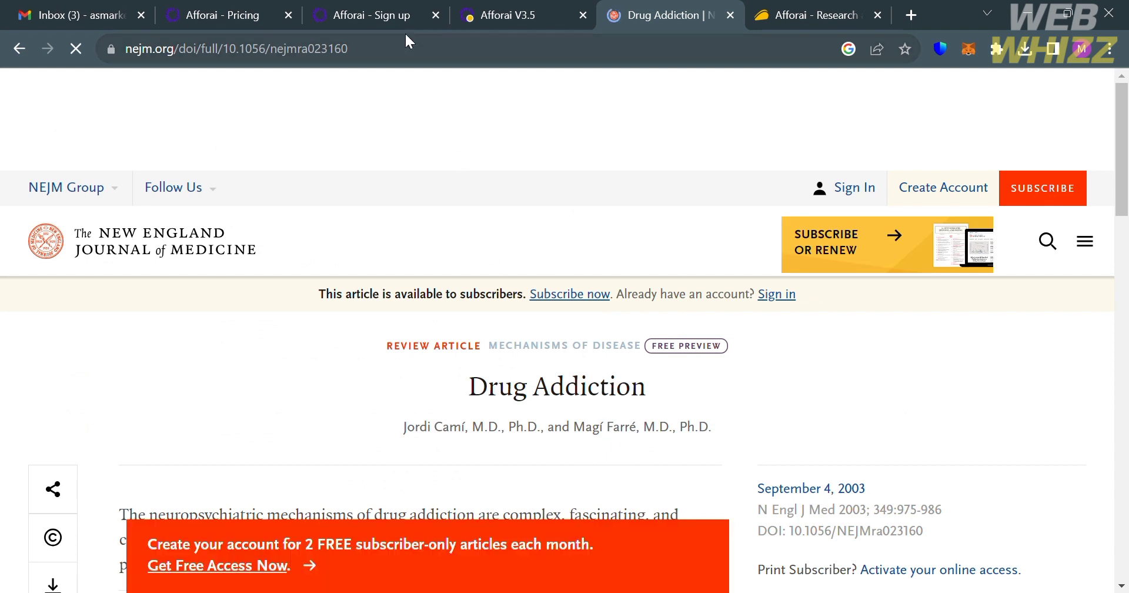
click(413, 48)
key(ctrl+c)
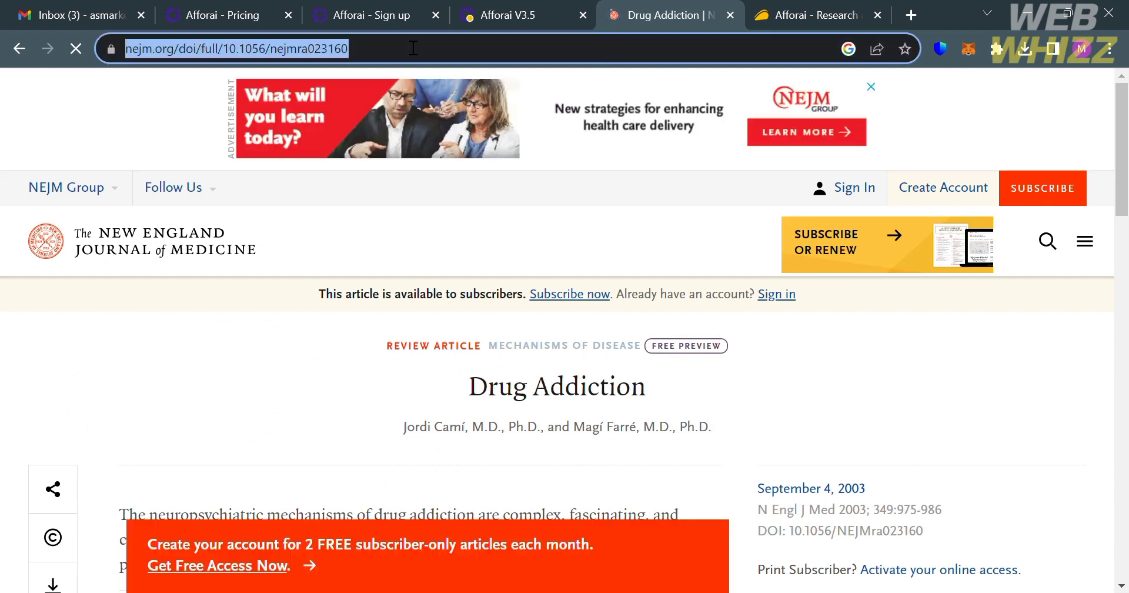
click(559, 12)
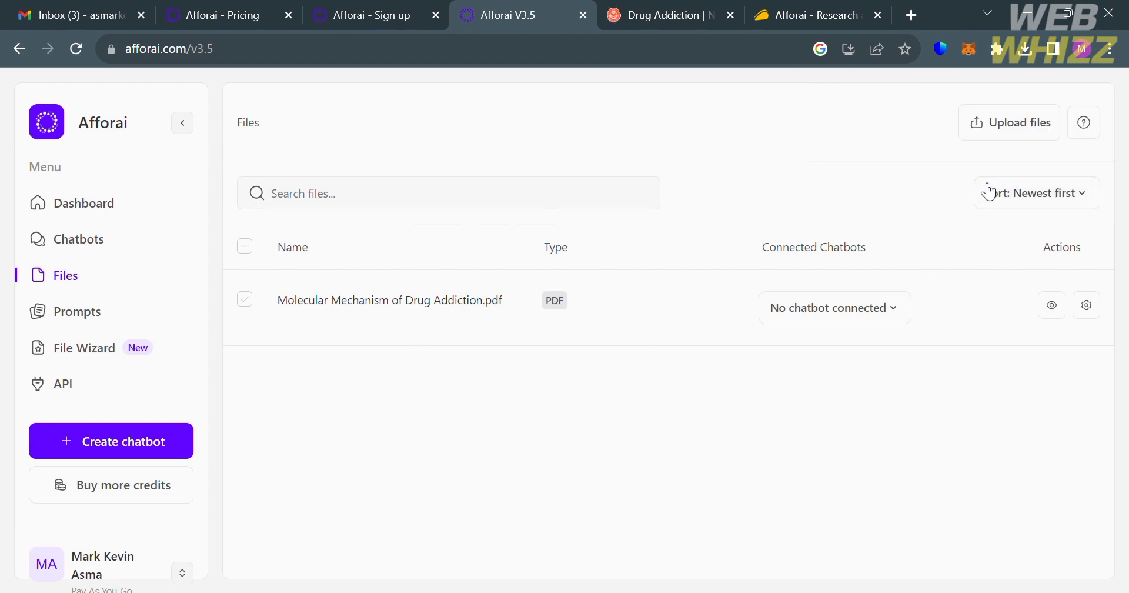
- Paste the NEJM article link into the URLs upload tab, validate it, and upload it
click(1013, 136)
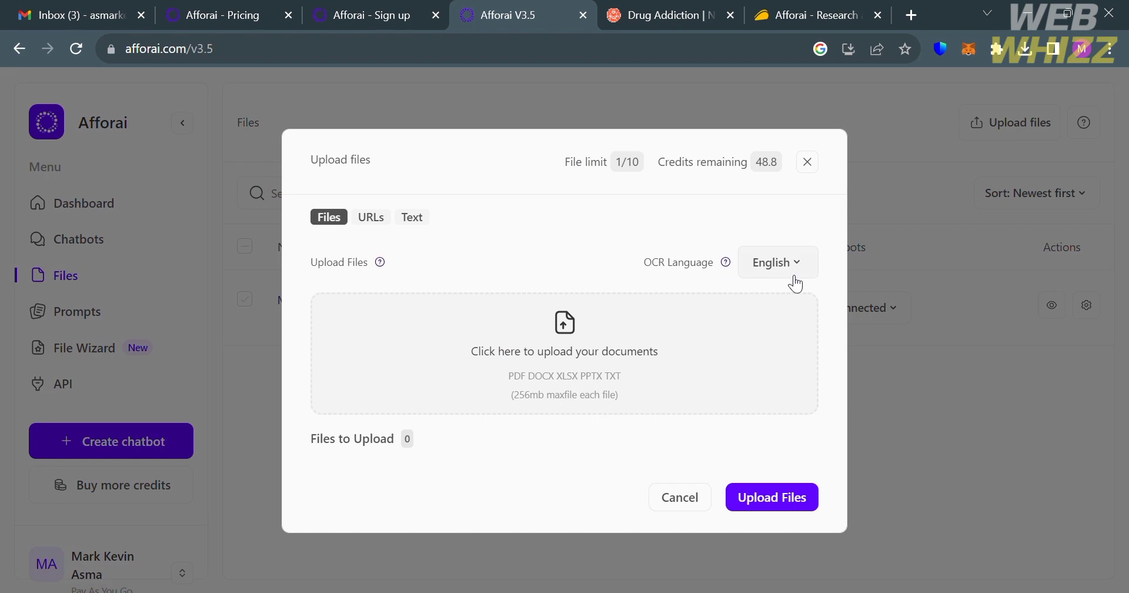
click(376, 222)
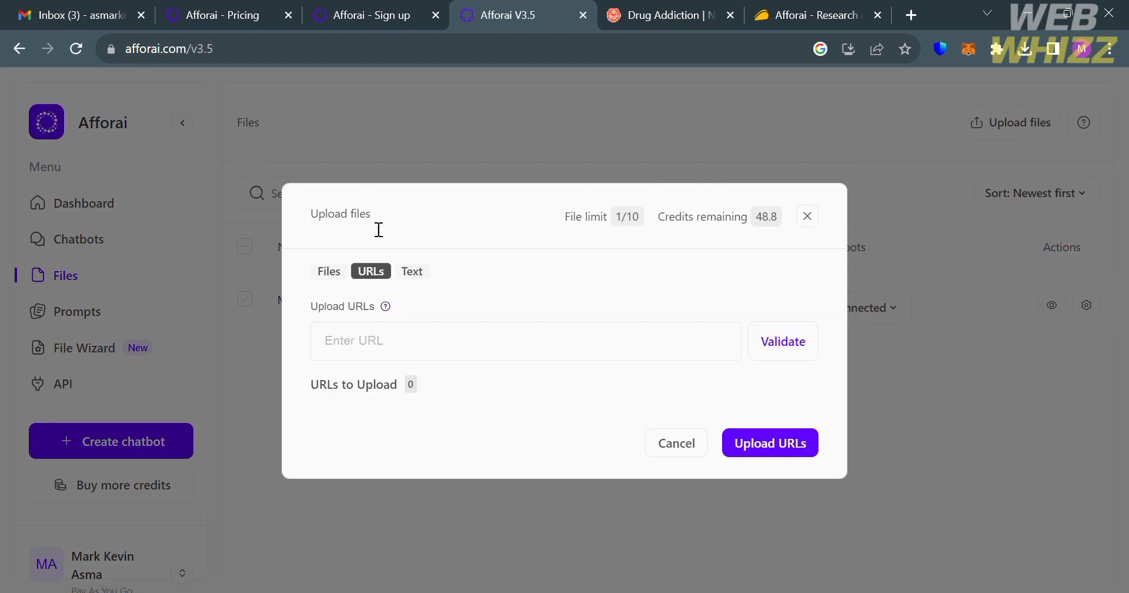
click(442, 358)
key(ctrl+v)
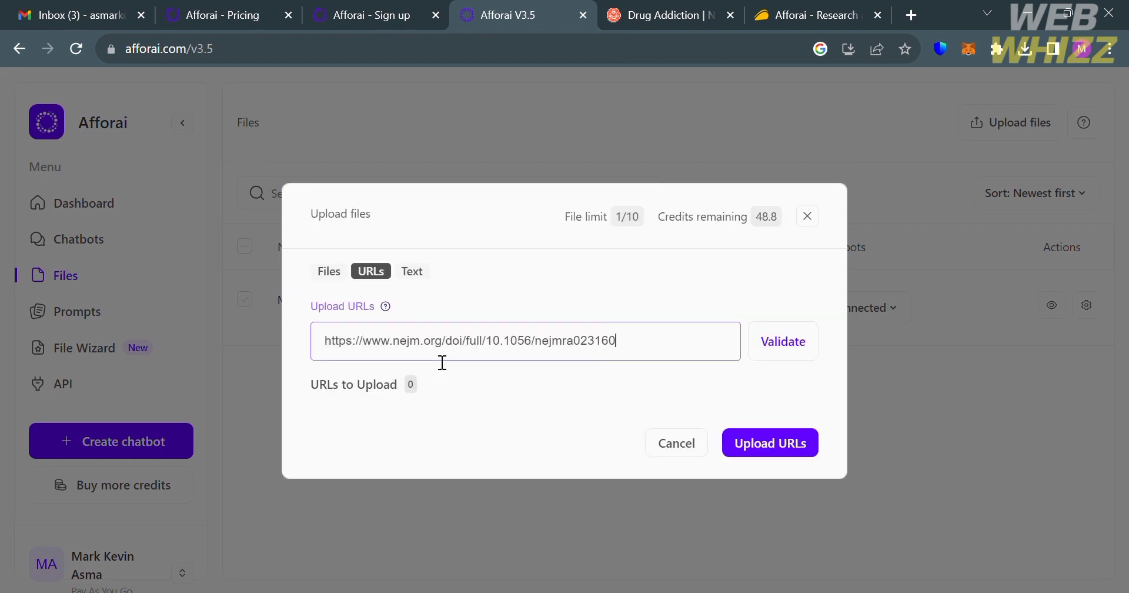
click(780, 454)
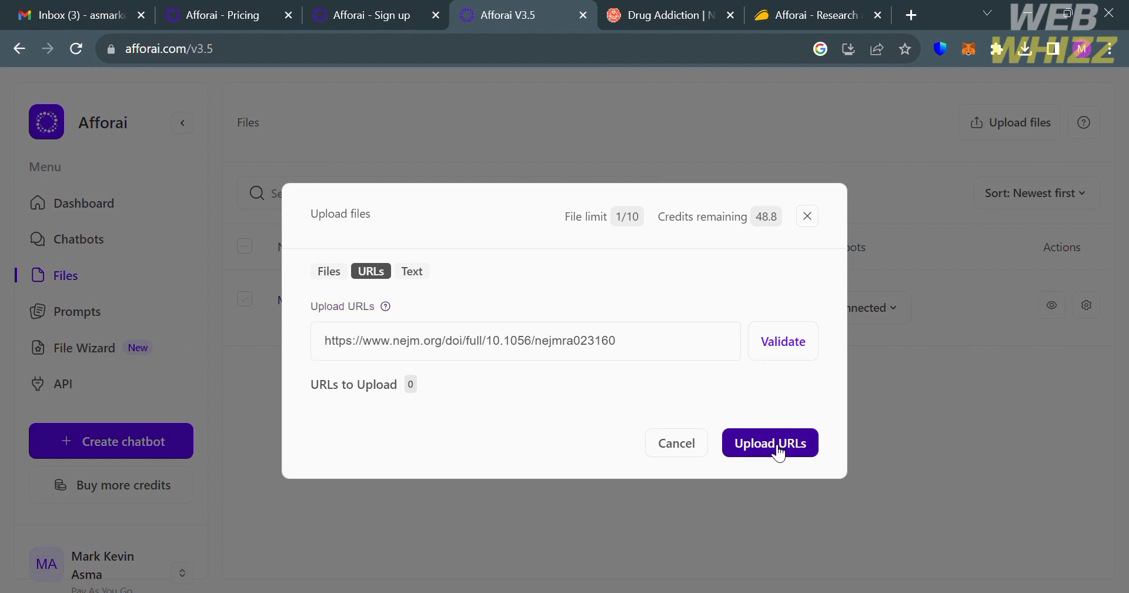
click(805, 339)
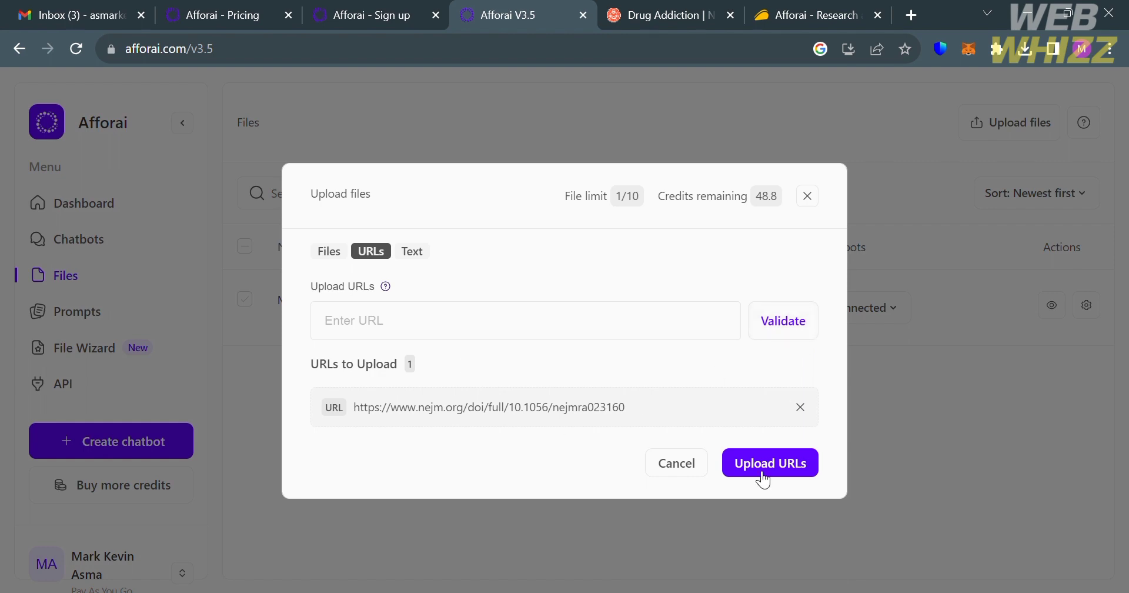
click(782, 461)
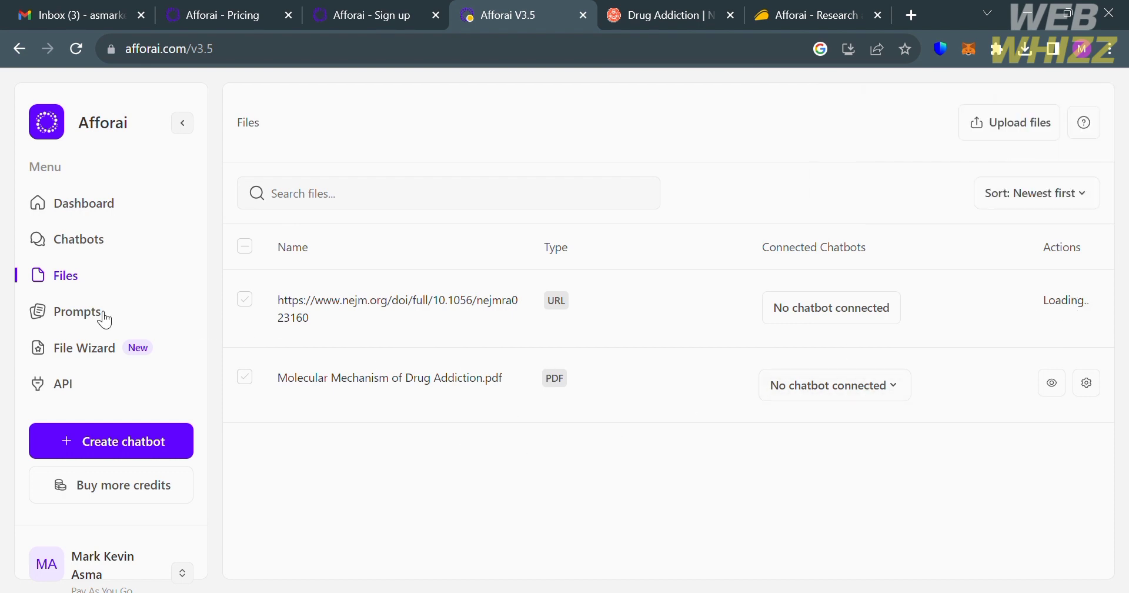
- Open the Chatbots page and dismiss its tutorial
click(89, 239)
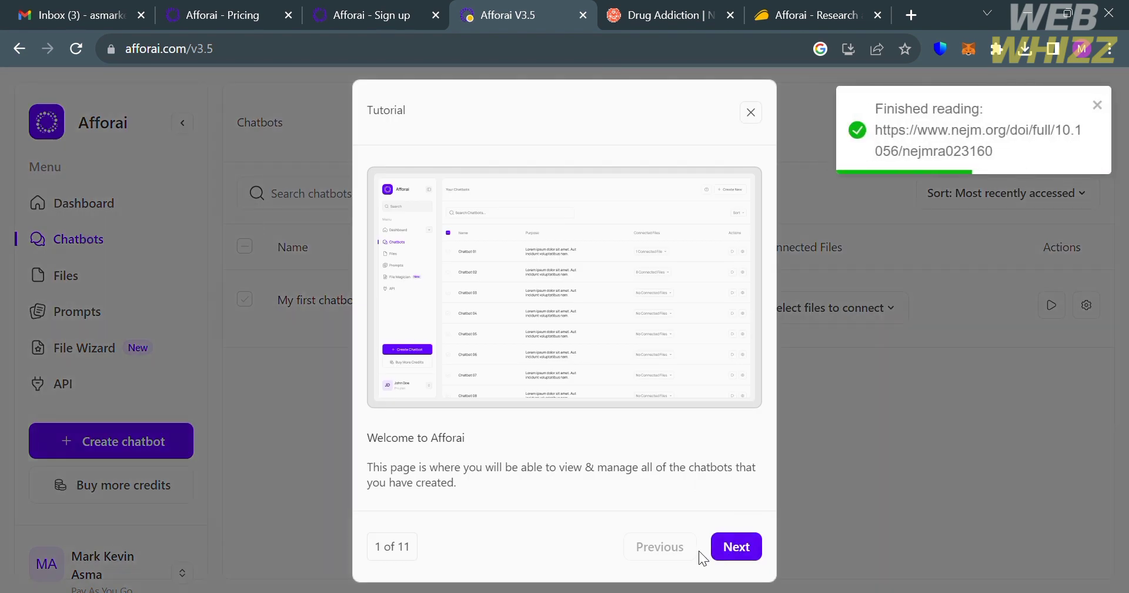
click(728, 549)
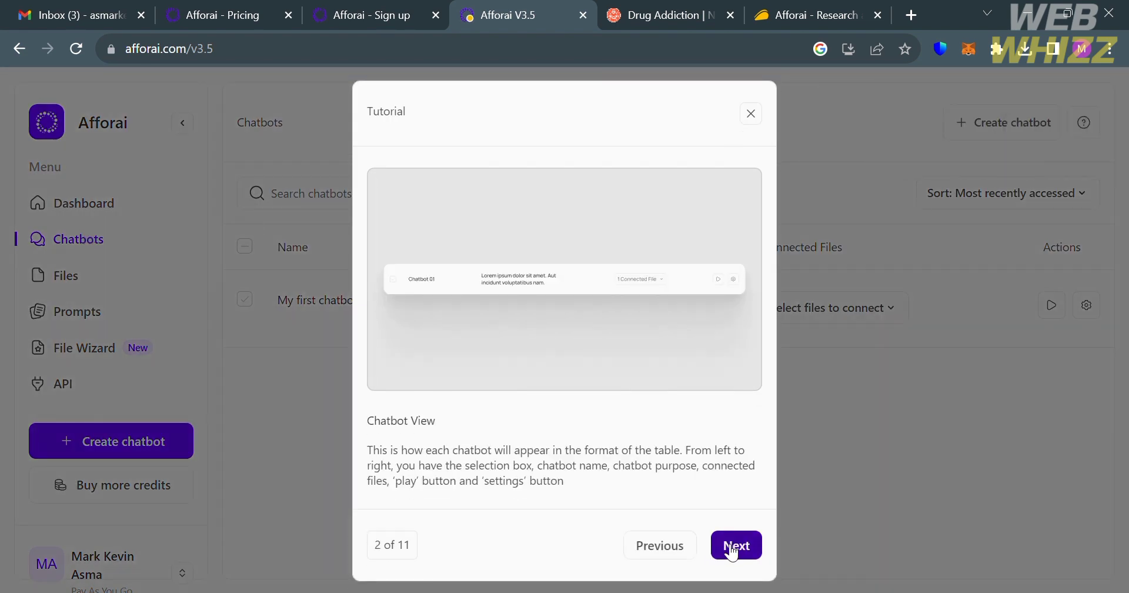
click(345, 300)
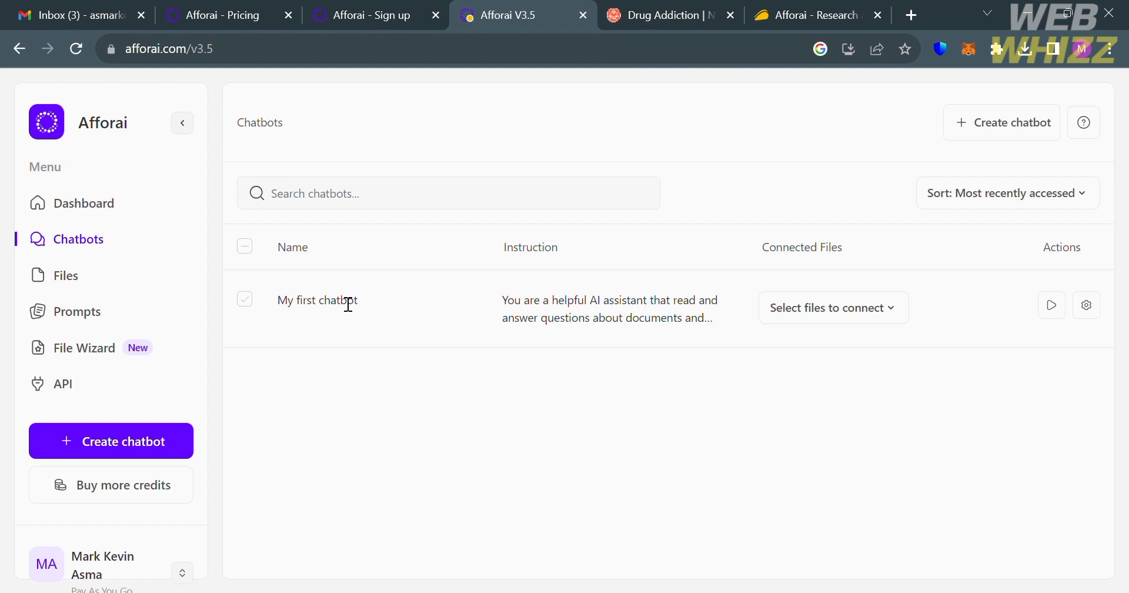
- Review My first chatbot's files, then try creating another chatbot and cancel the plan-limit warning
click(245, 299)
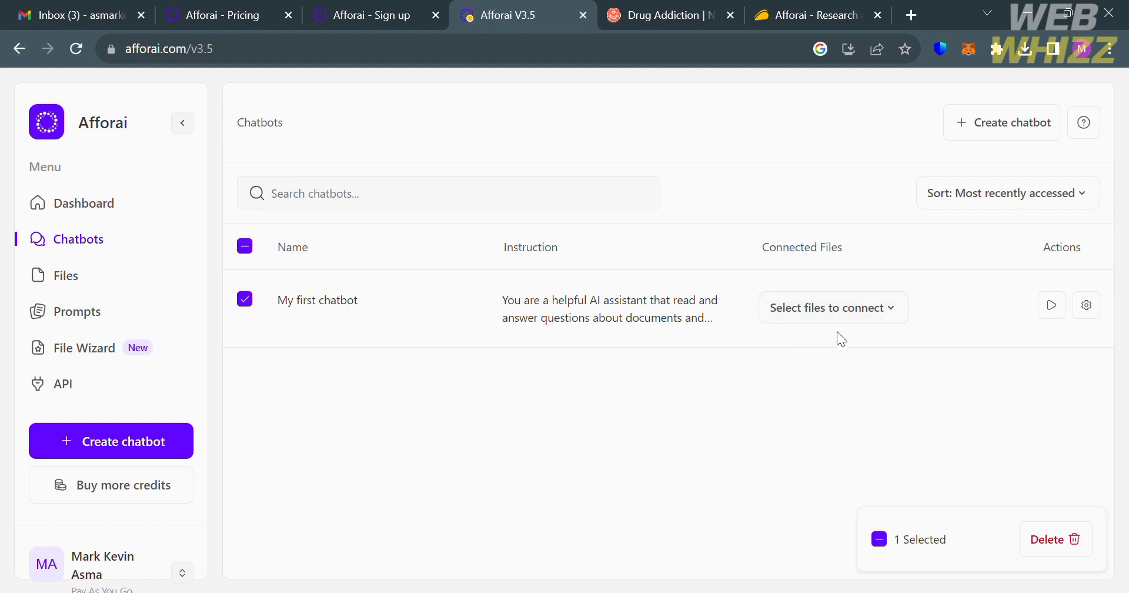
click(877, 324)
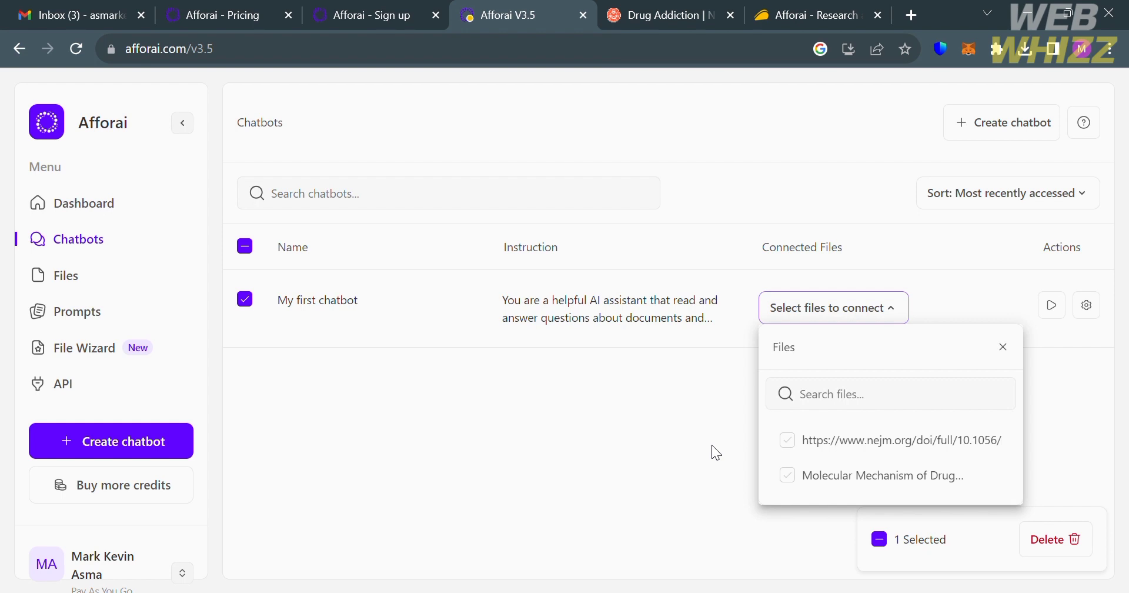
click(622, 430)
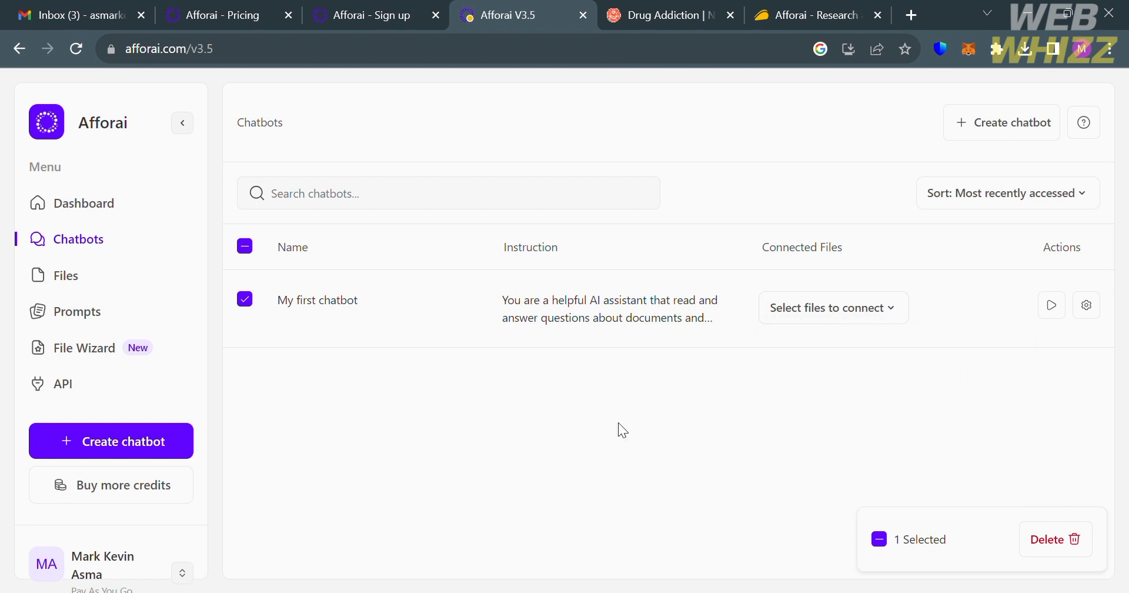
click(971, 132)
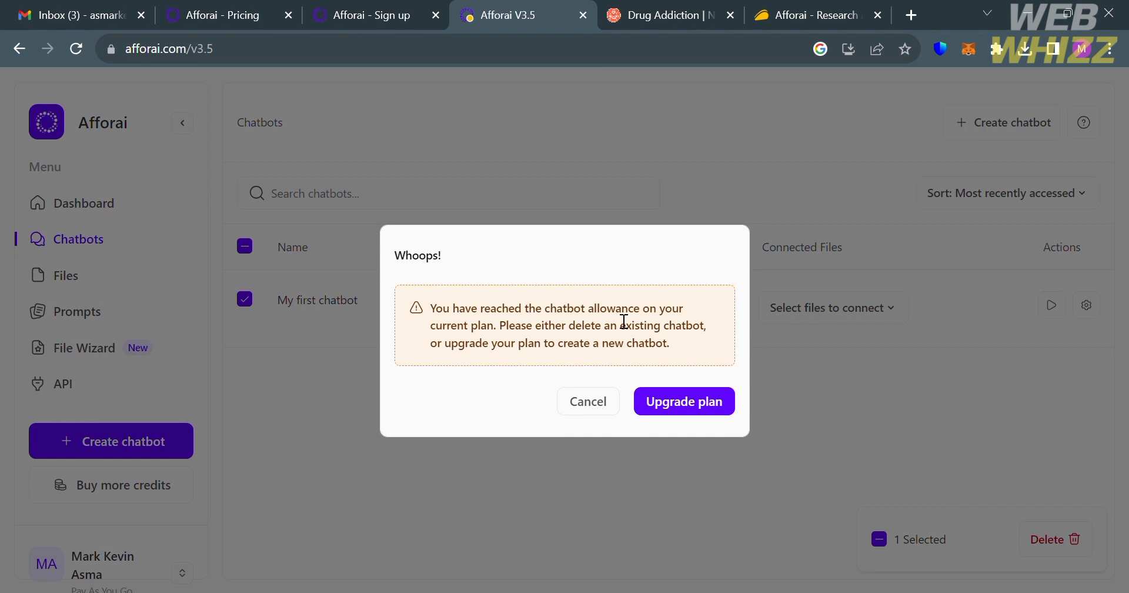
click(607, 410)
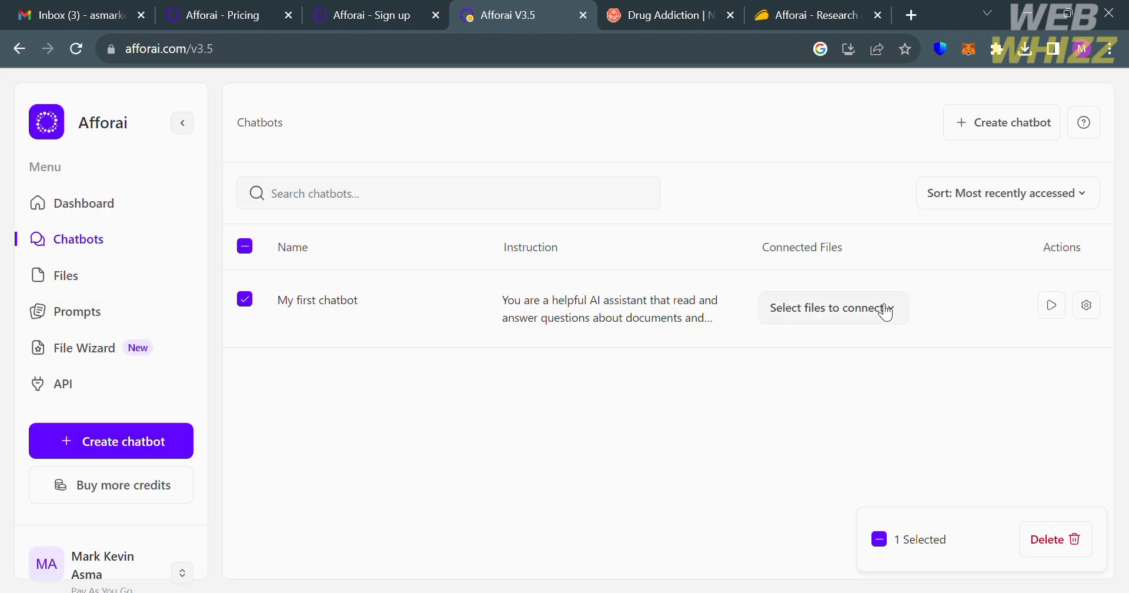
- Connect the drug addiction PDF and the NEJM URL to My first chatbot, then return to the dashboard
click(53, 276)
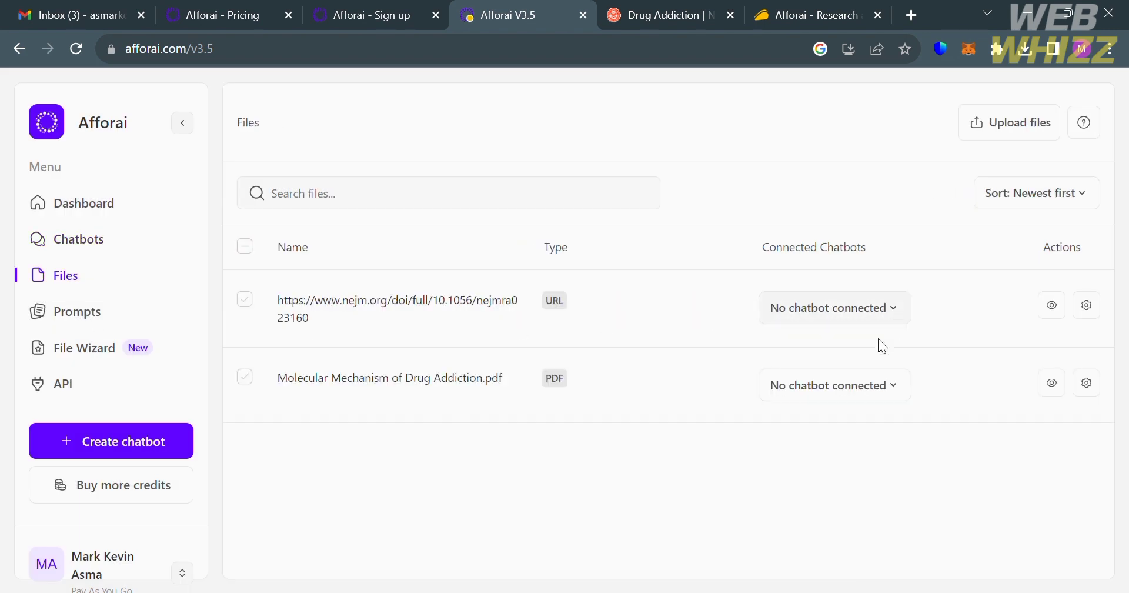
click(881, 386)
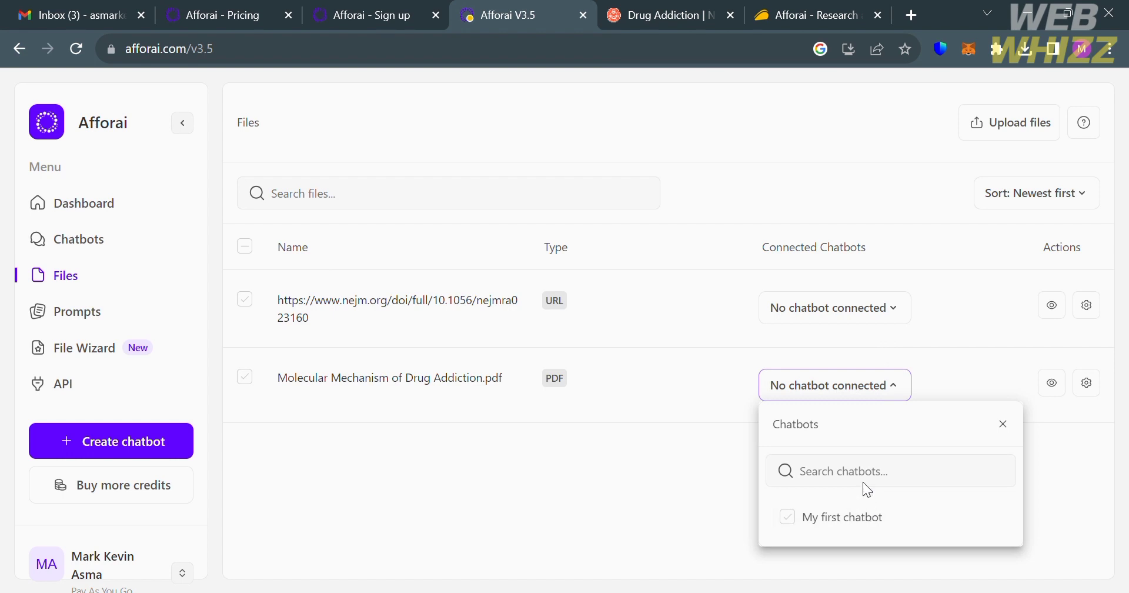
click(785, 516)
click(847, 321)
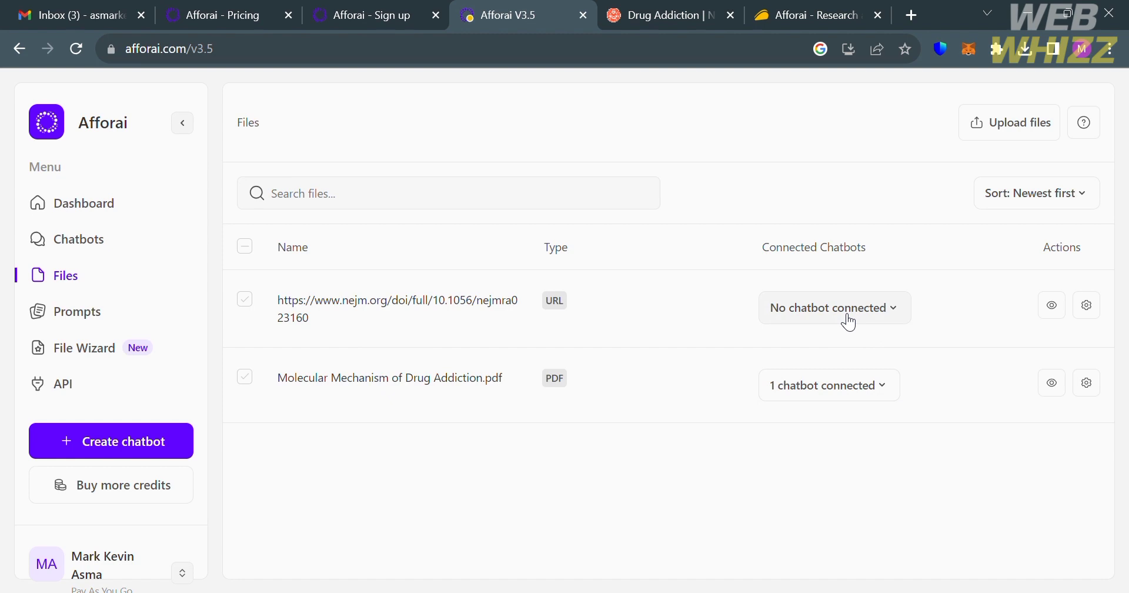
click(848, 321)
click(789, 439)
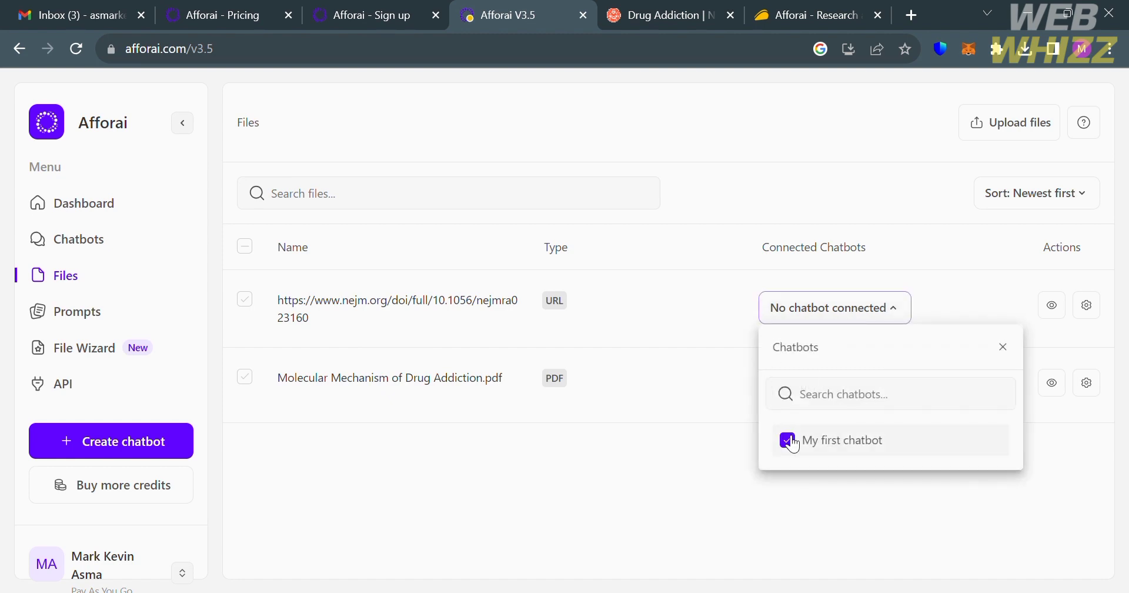
click(721, 462)
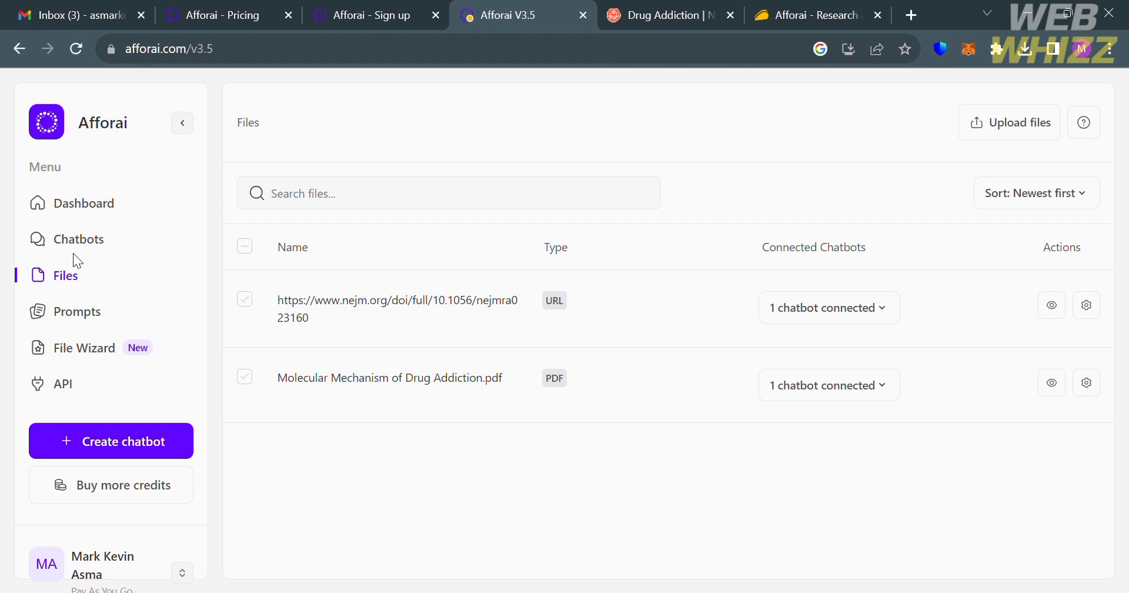
click(105, 210)
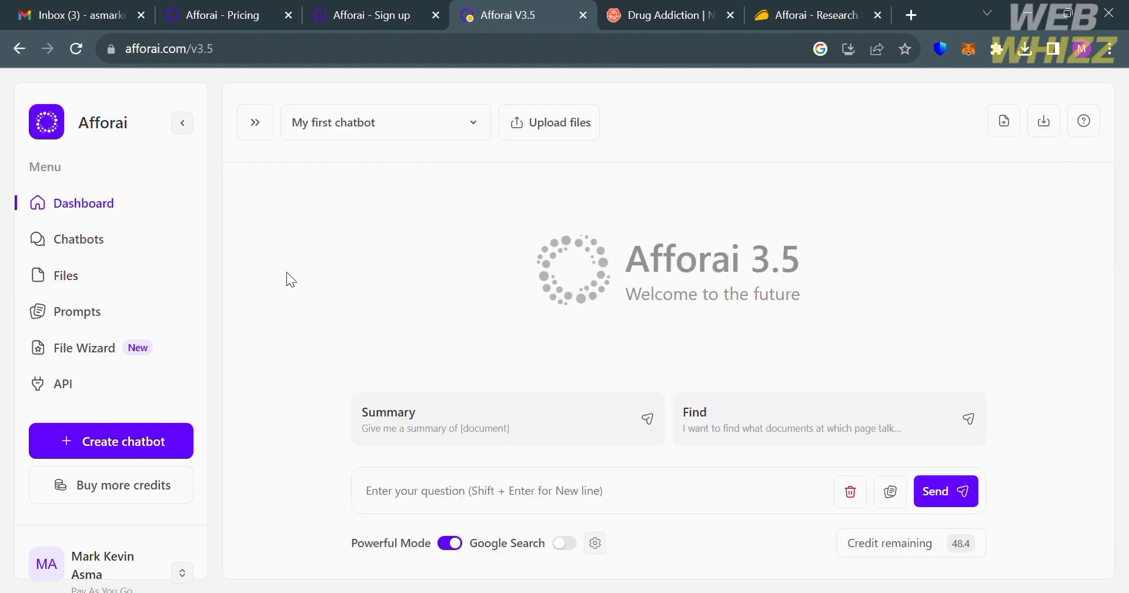
- Go to the Chatbots list to confirm My first chatbot has 2 files connected
click(96, 248)
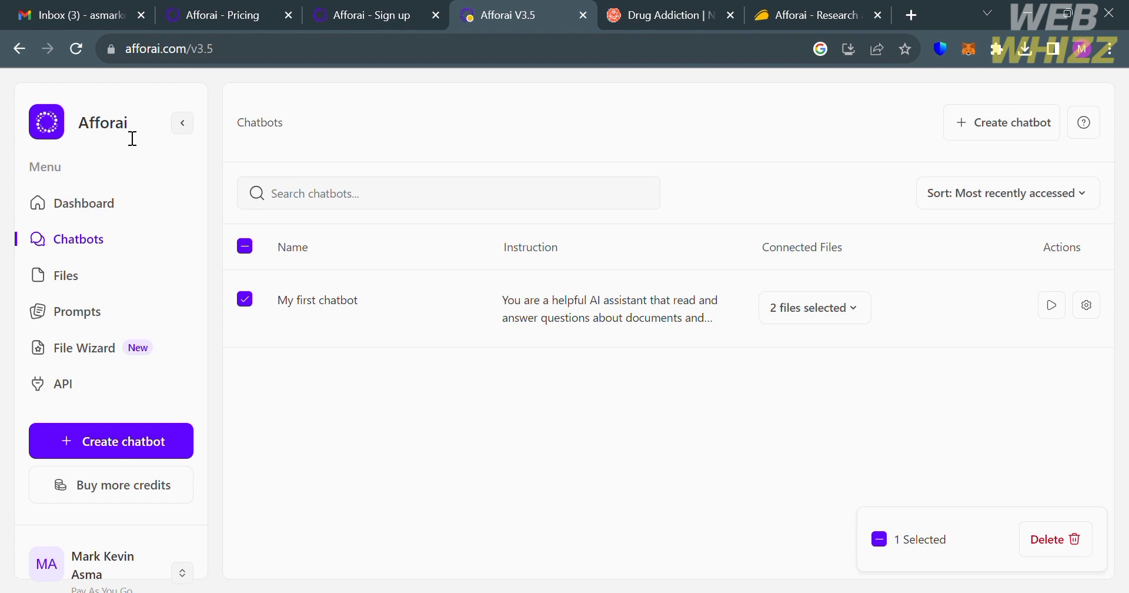
click(81, 315)
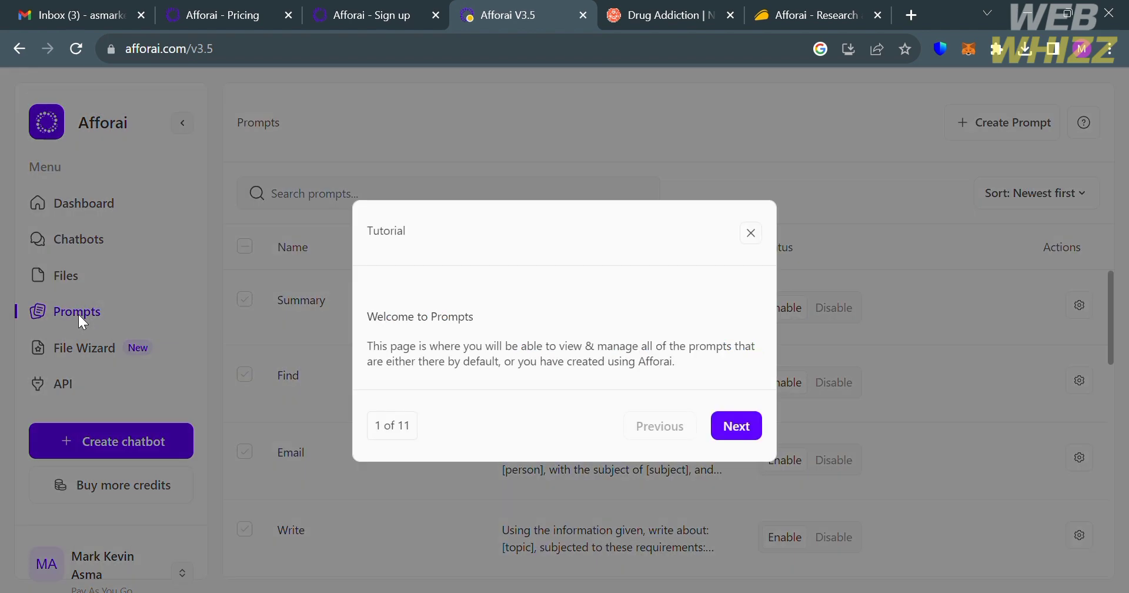
click(720, 551)
click(719, 546)
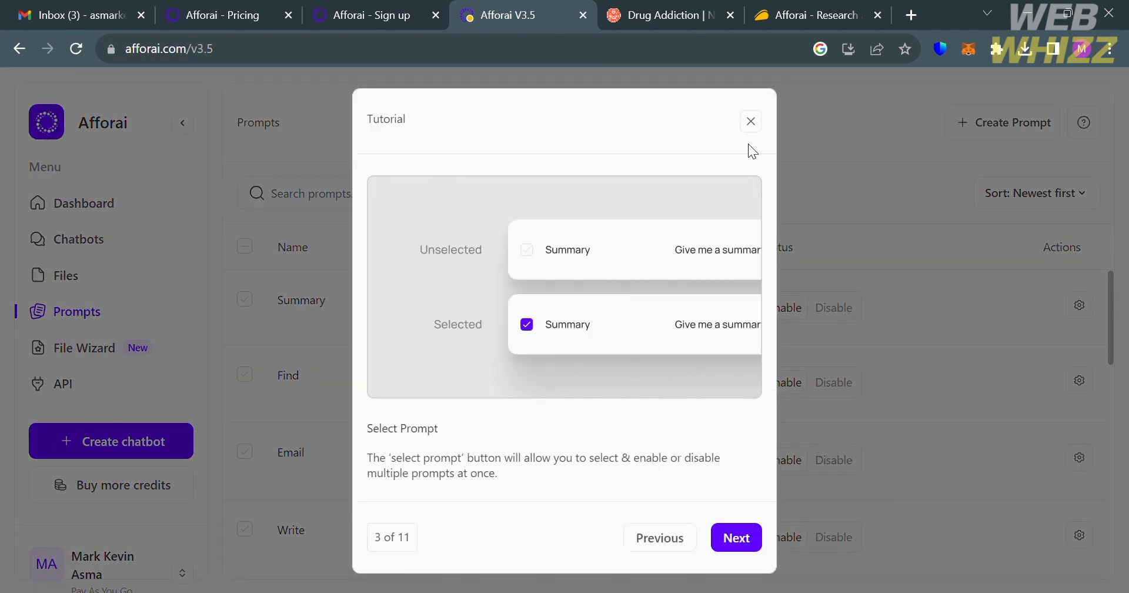
click(751, 121)
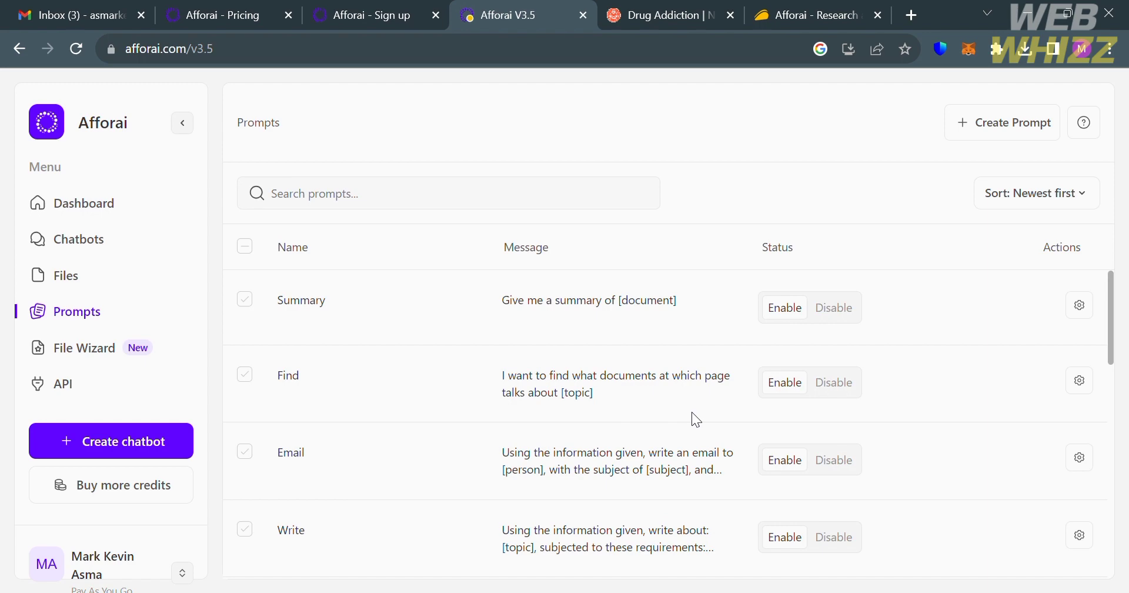
scroll(691, 424, down, 1)
scroll(691, 441, up, 1)
scroll(707, 518, down, 3)
scroll(703, 537, down, 3)
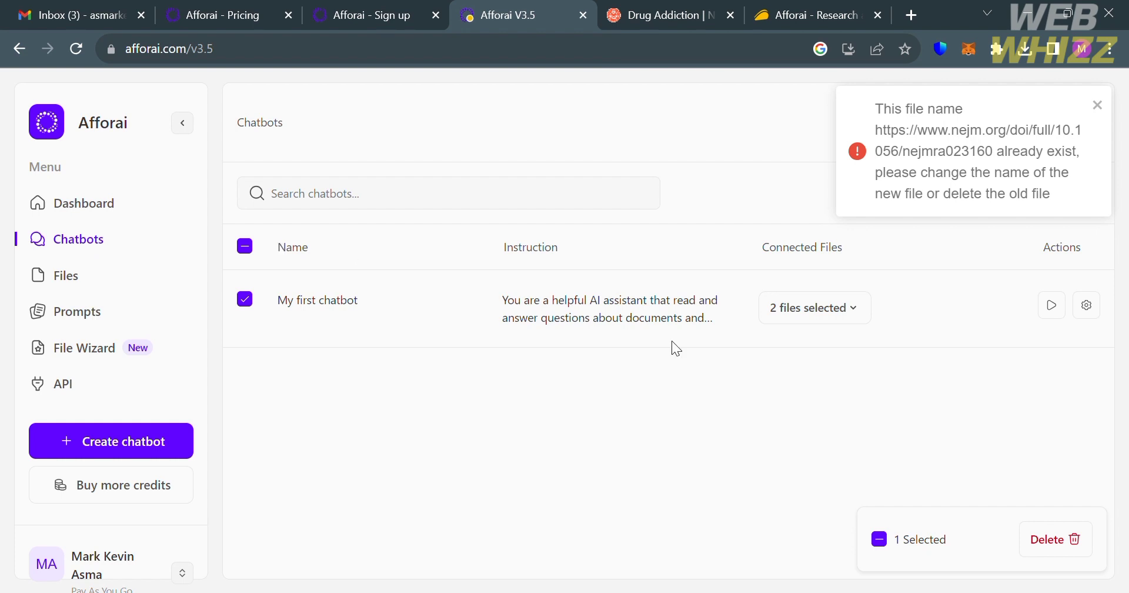
click(1052, 305)
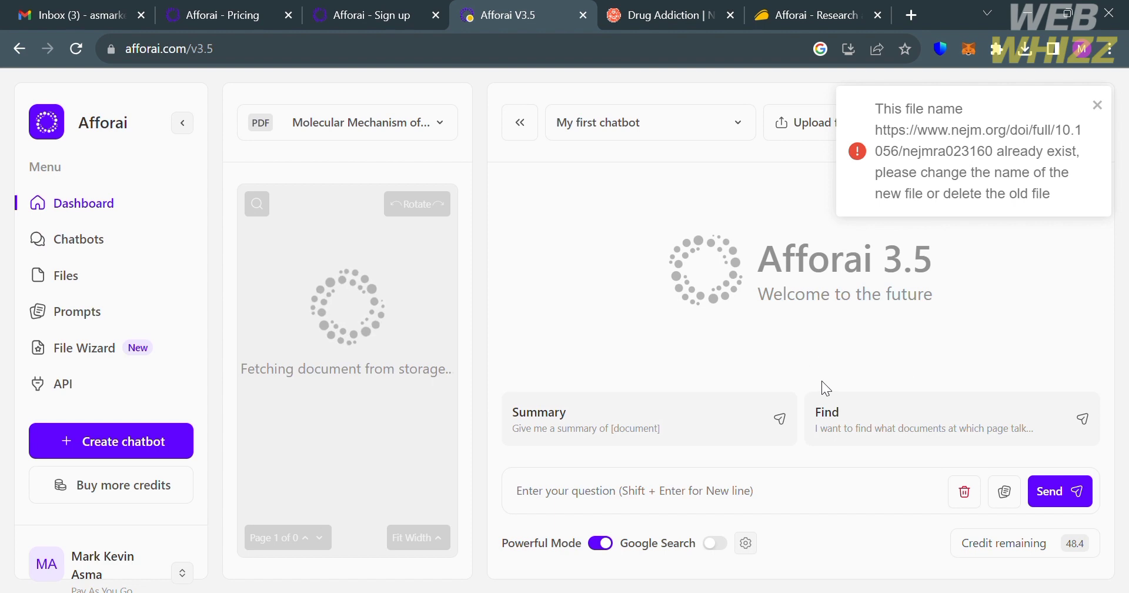
click(1097, 105)
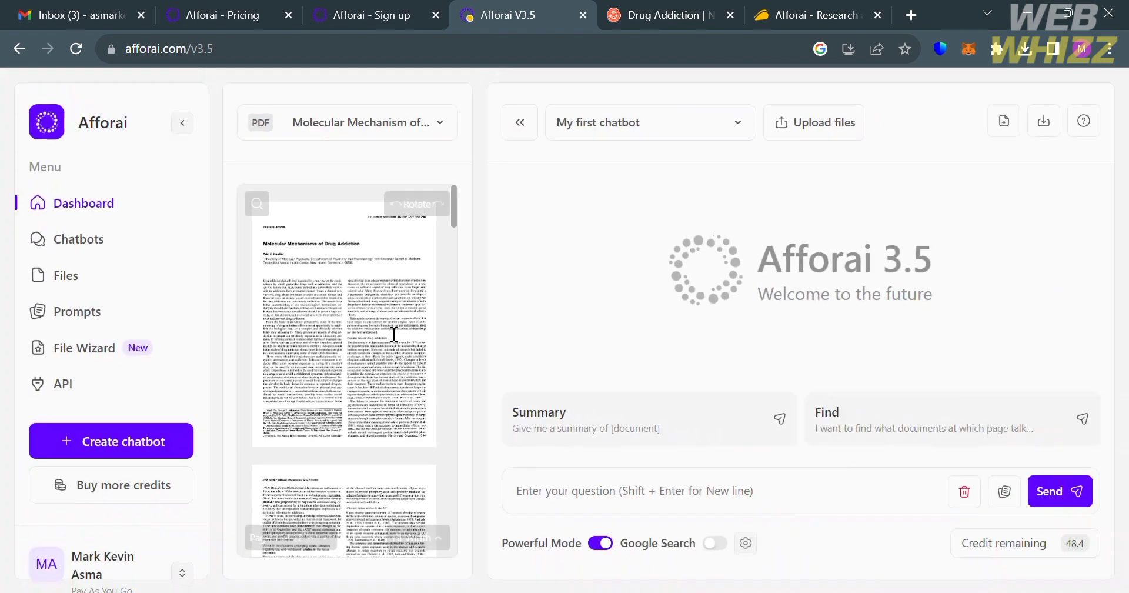
drag(454, 222, 454, 187)
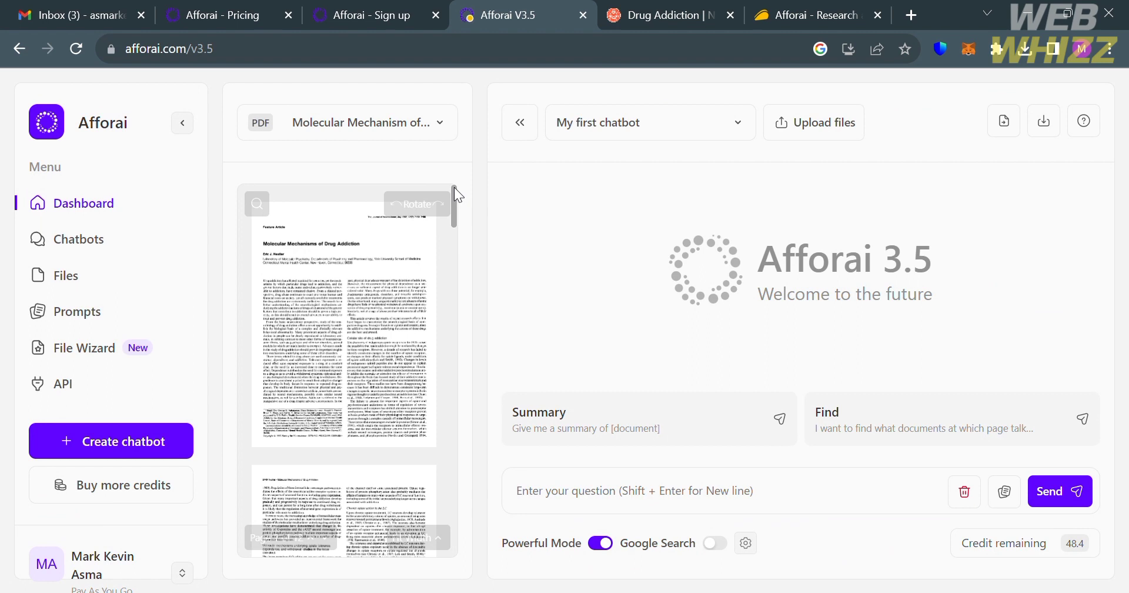
click(418, 127)
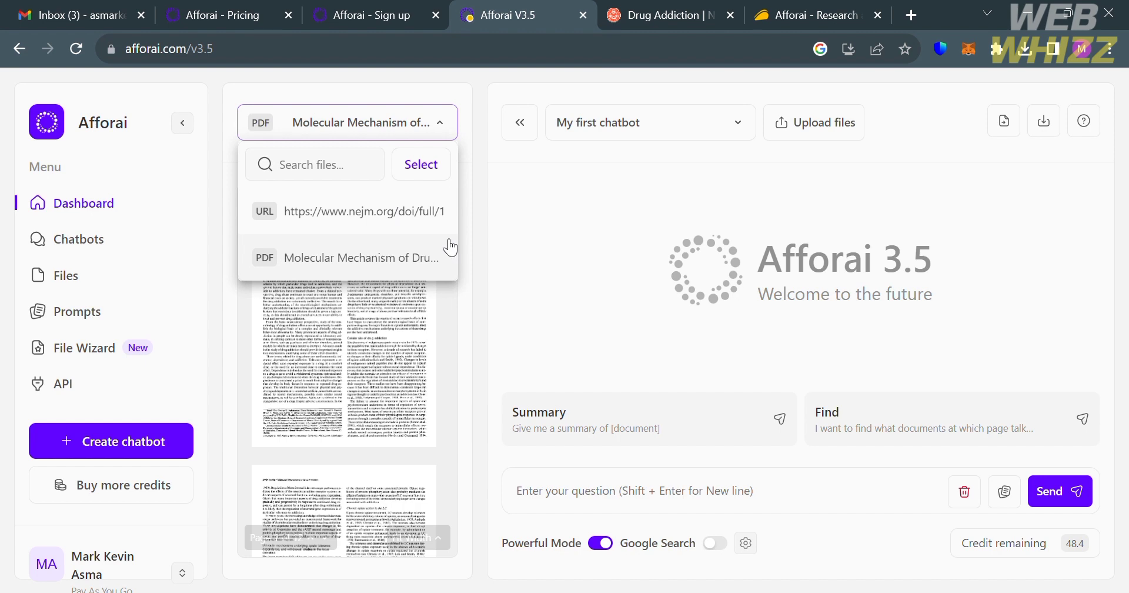
click(479, 222)
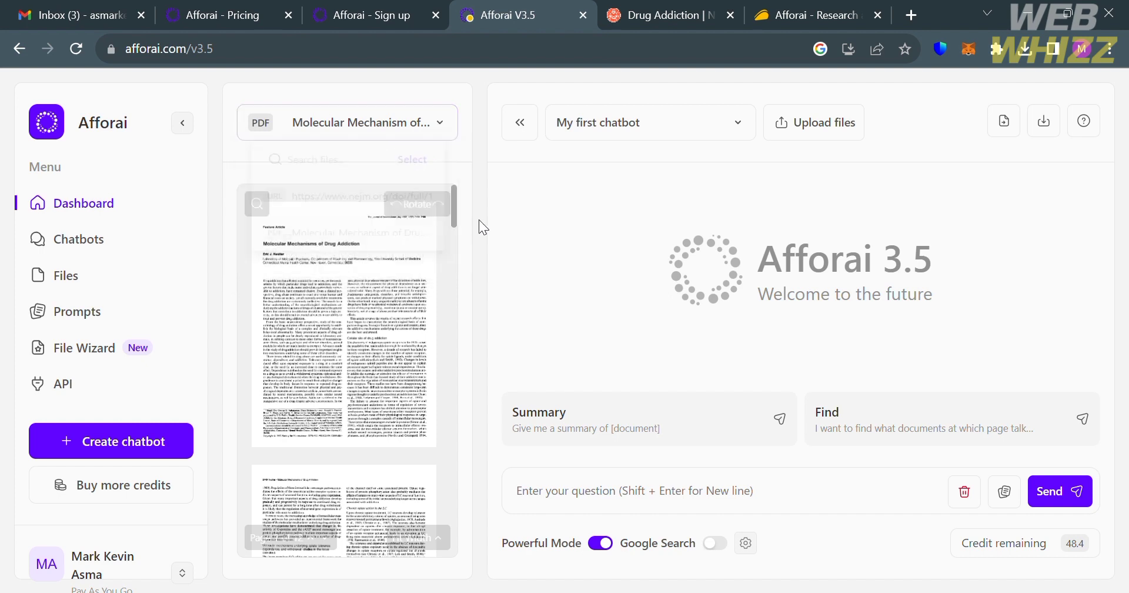
click(741, 124)
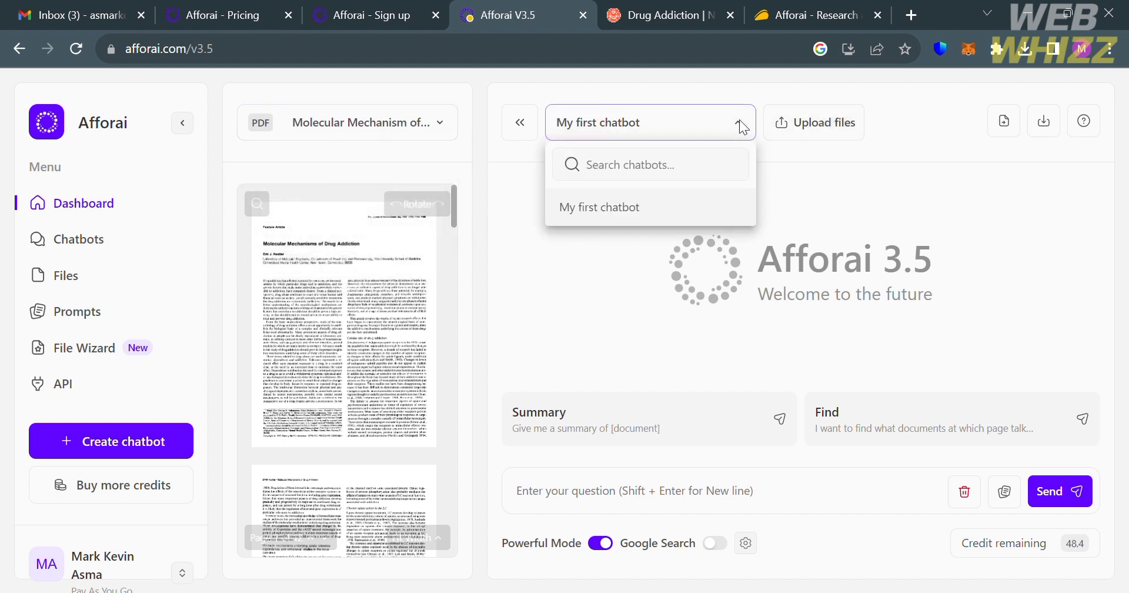
click(780, 228)
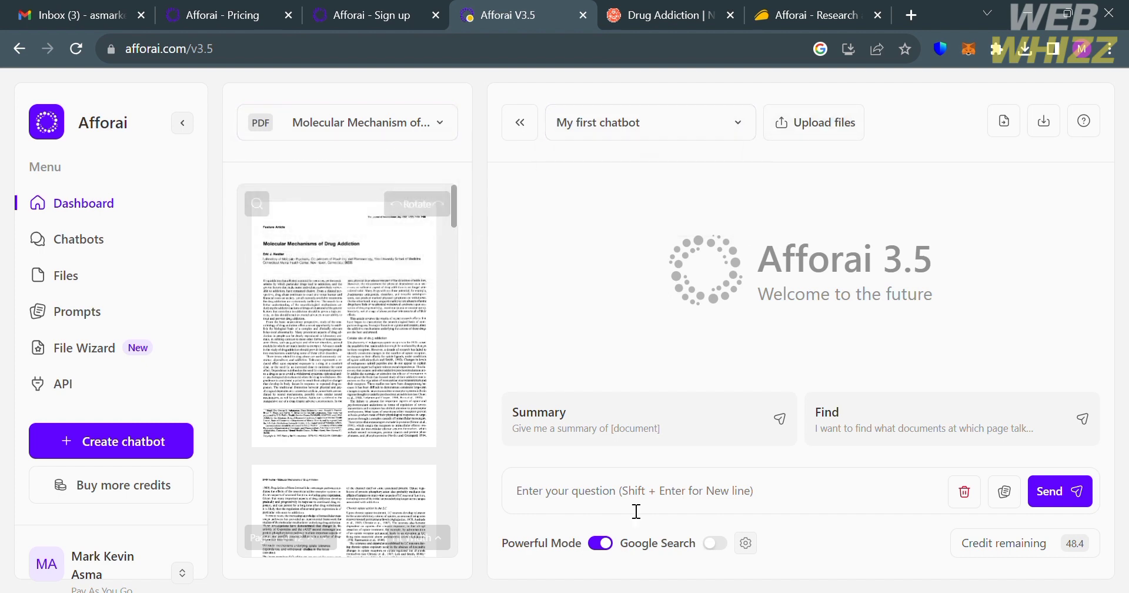
- Use the Summary prompt with the PDF to ask for a summary of Molecular Mechanism of Drug Addiction
click(1019, 496)
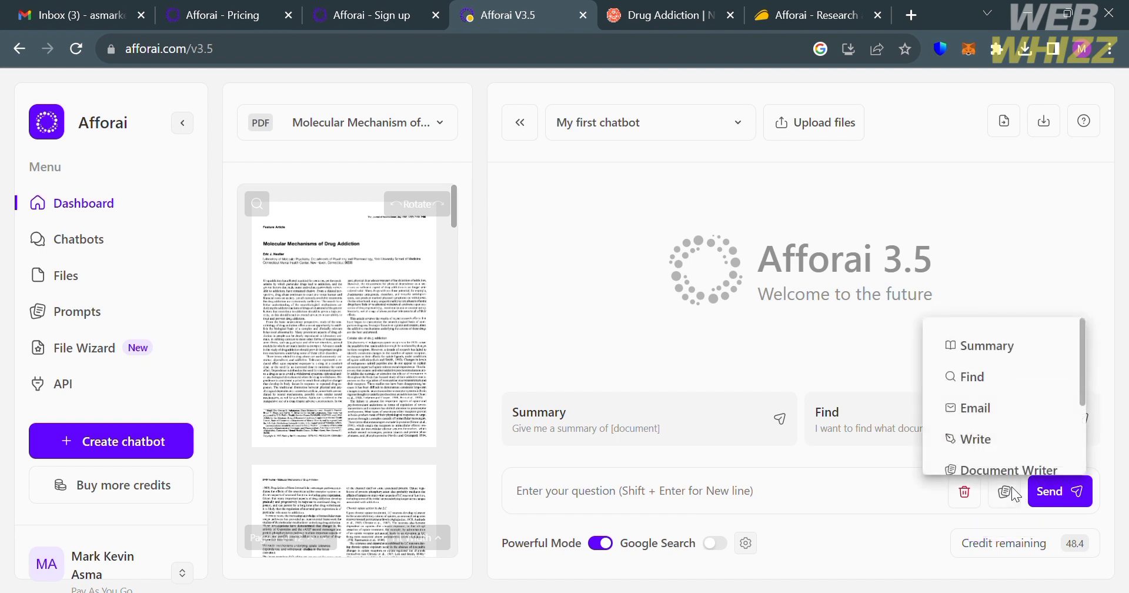
click(1019, 358)
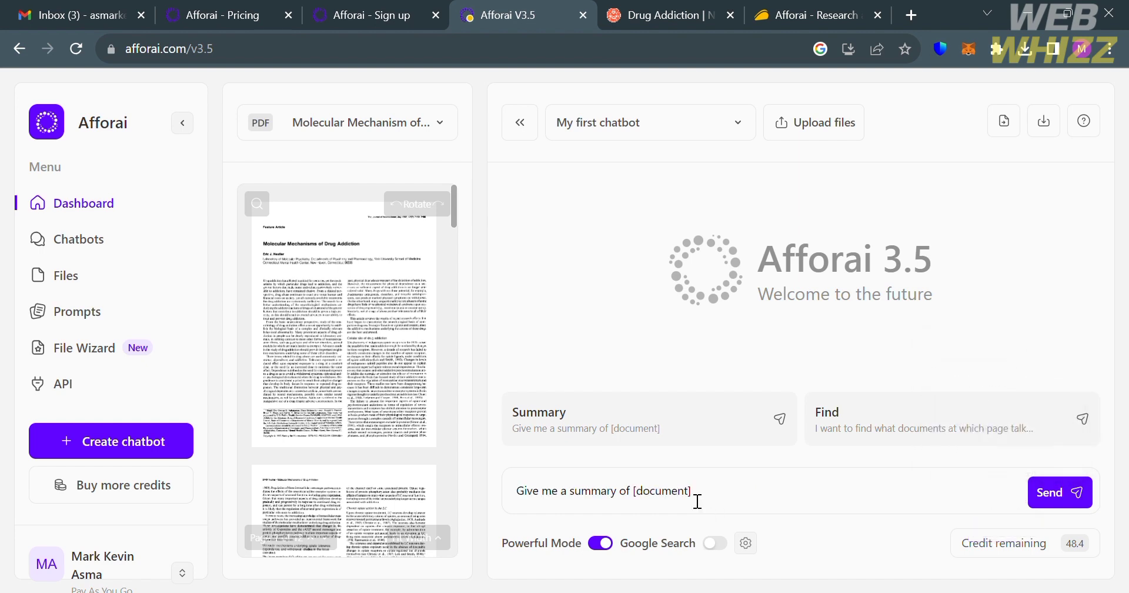
drag(694, 495, 633, 497)
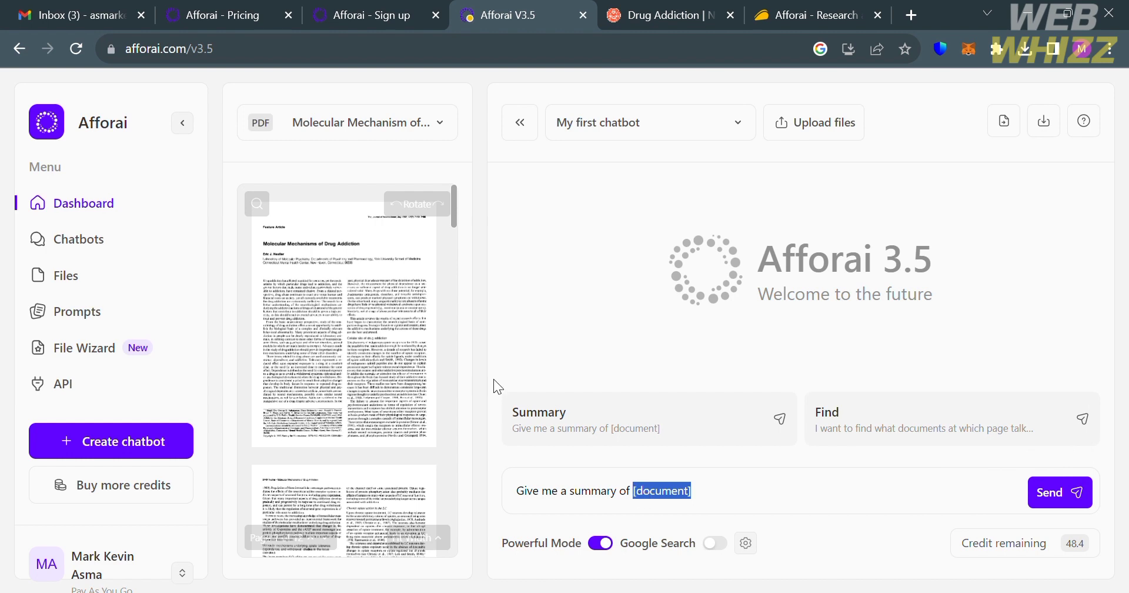
click(301, 126)
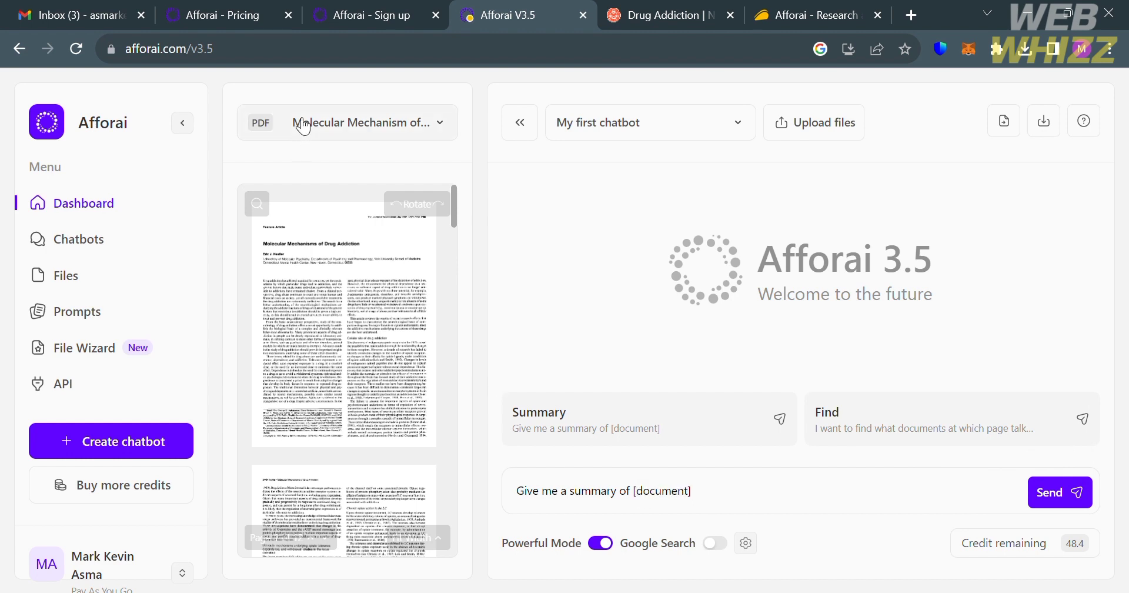
click(323, 124)
click(323, 124)
click(325, 129)
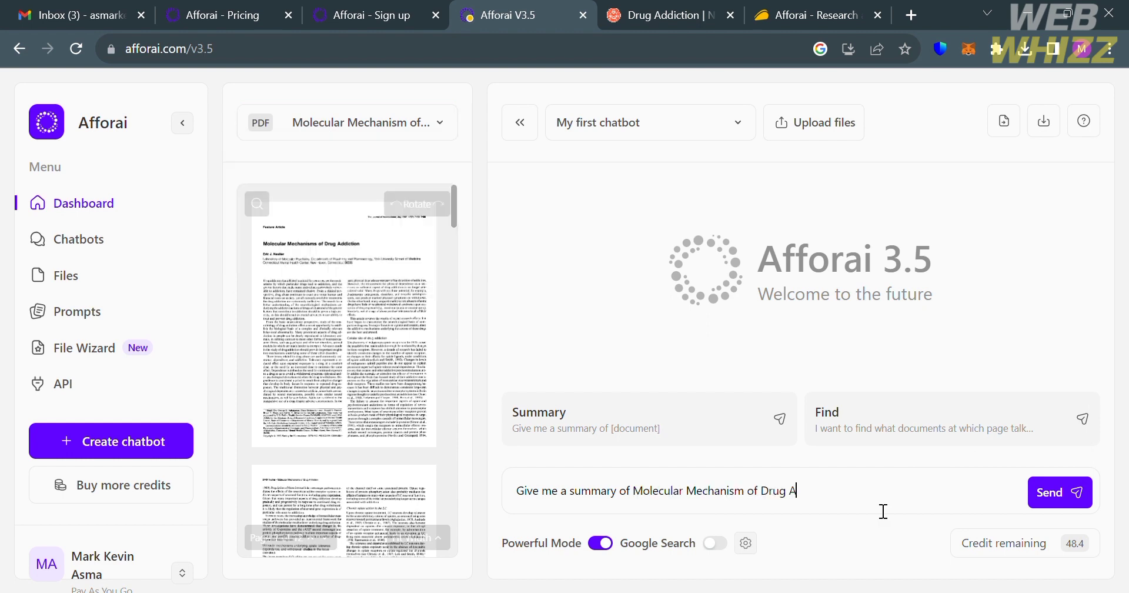
click(322, 272)
text(ddiction)
key(Return)
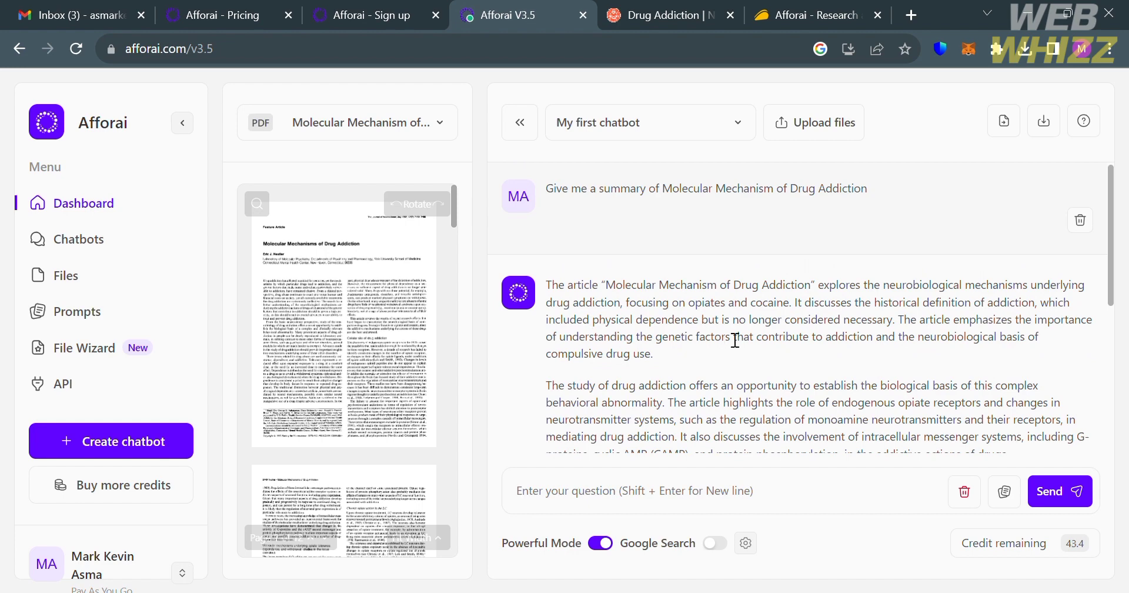
scroll(1038, 312, down, 5)
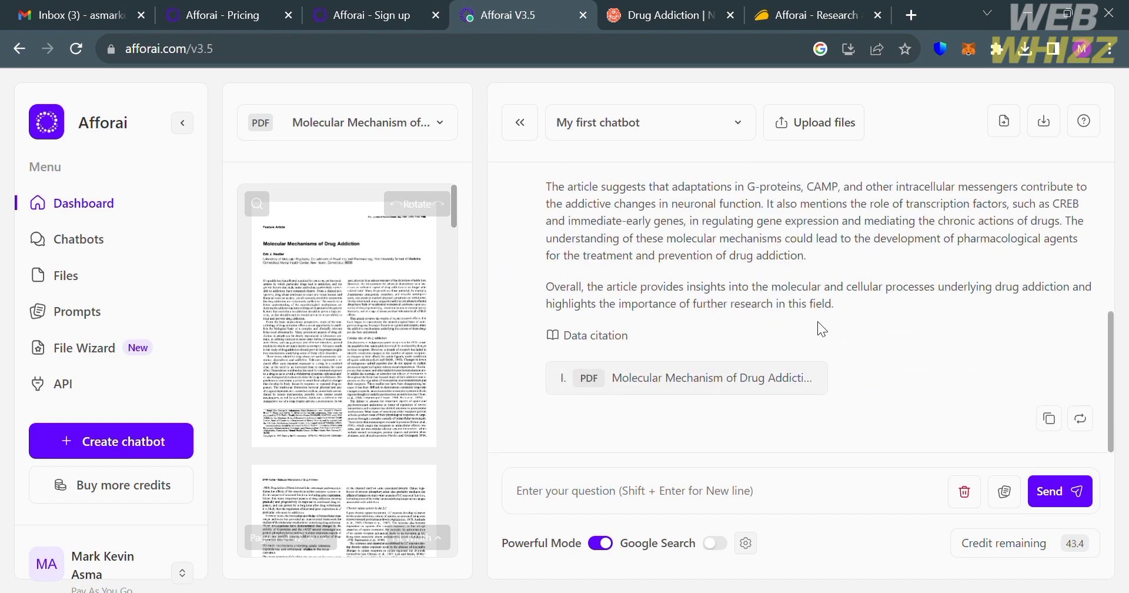
scroll(821, 329, up, 1)
scroll(819, 323, down, 1)
scroll(879, 356, up, 5)
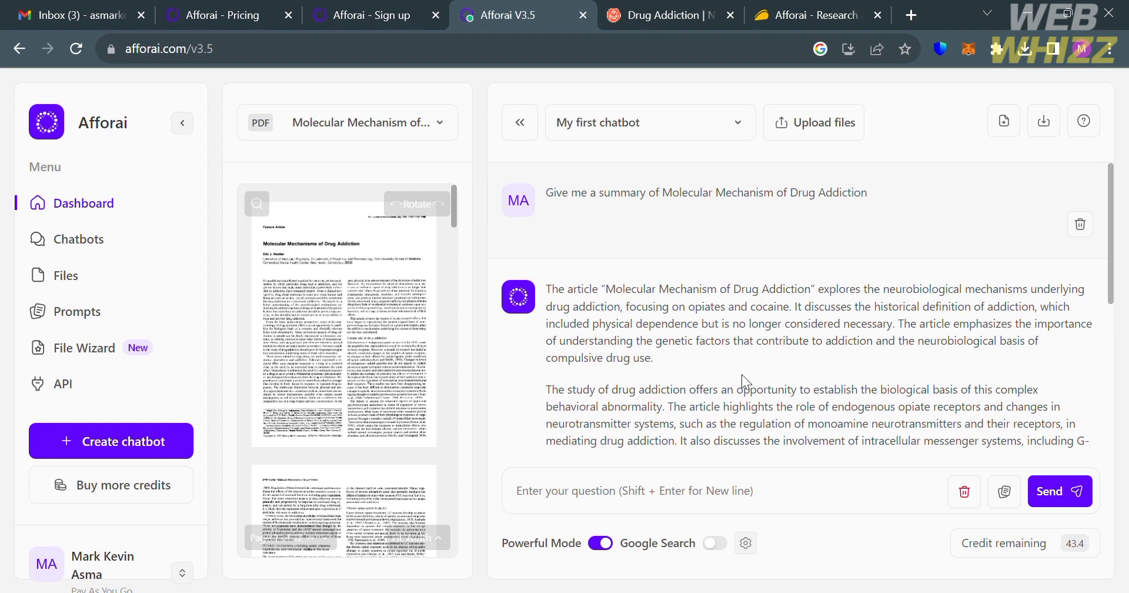
scroll(742, 376, down, 3)
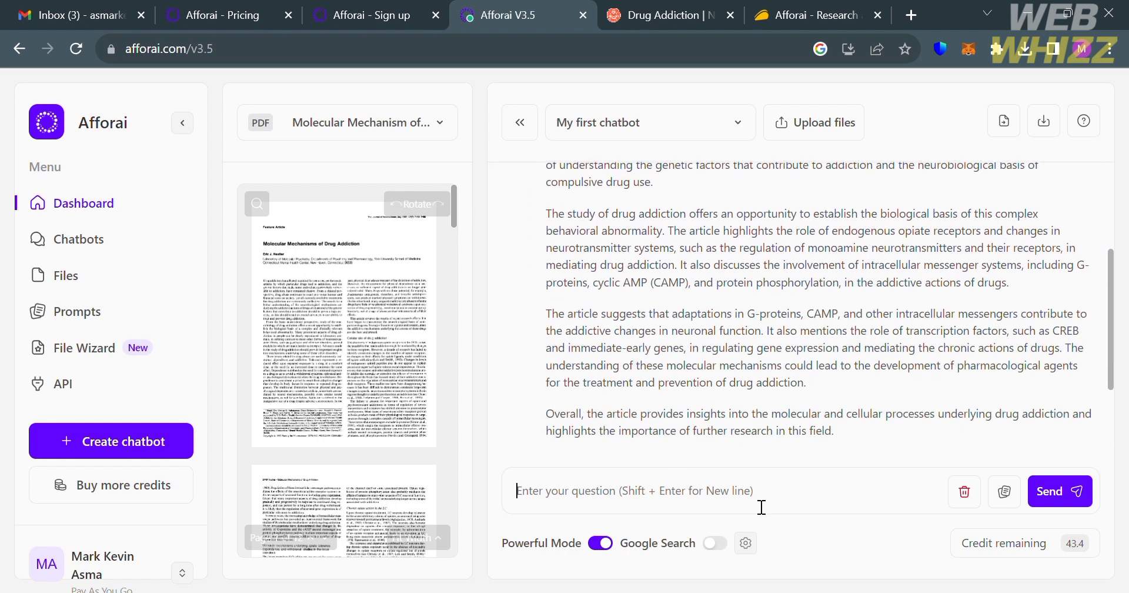
click(1006, 500)
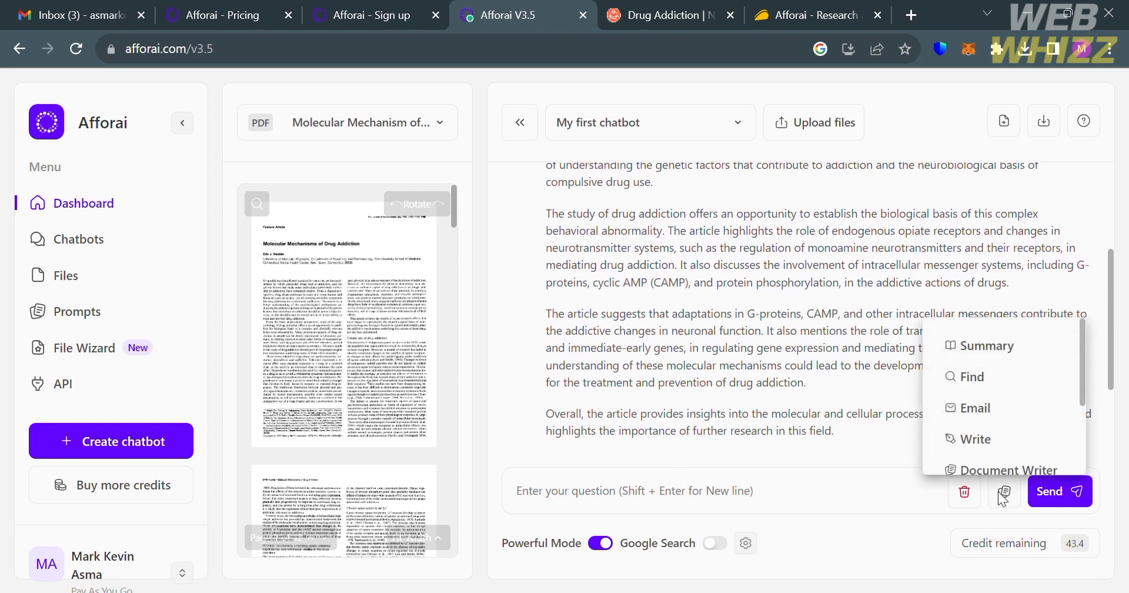
scroll(993, 421, down, 2)
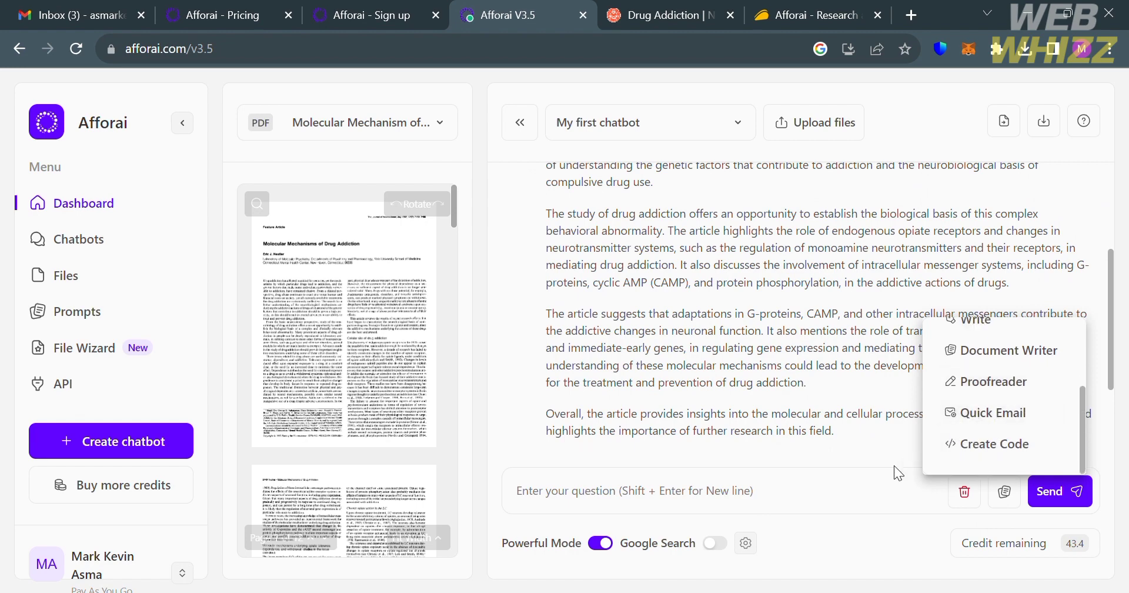
click(855, 488)
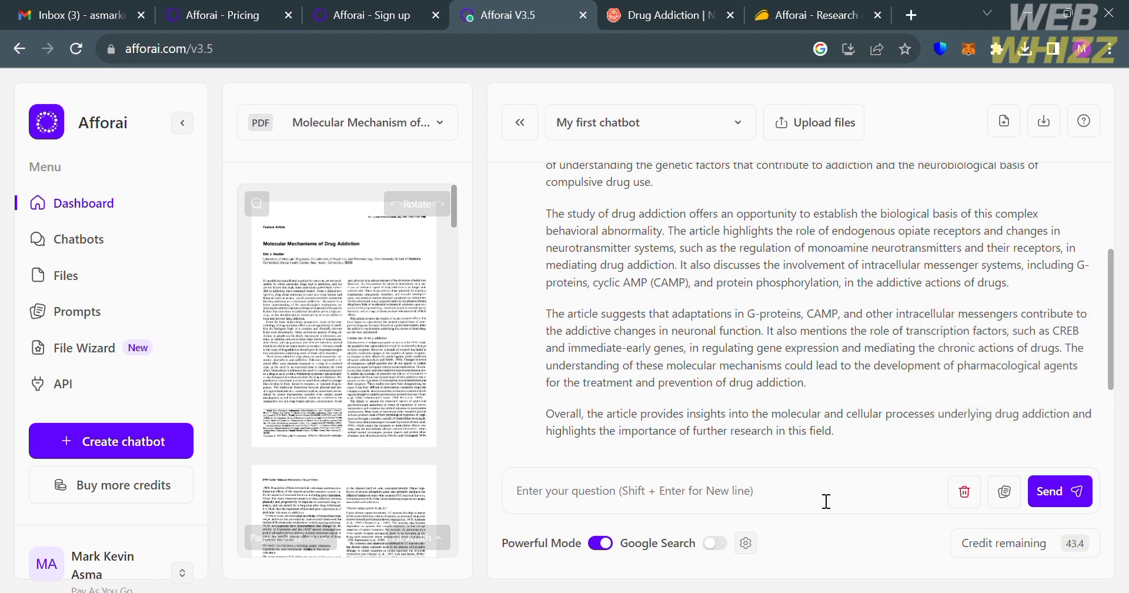
- Ask the chatbot 'Give me a key terms to use as title in this article'
text(Give me)
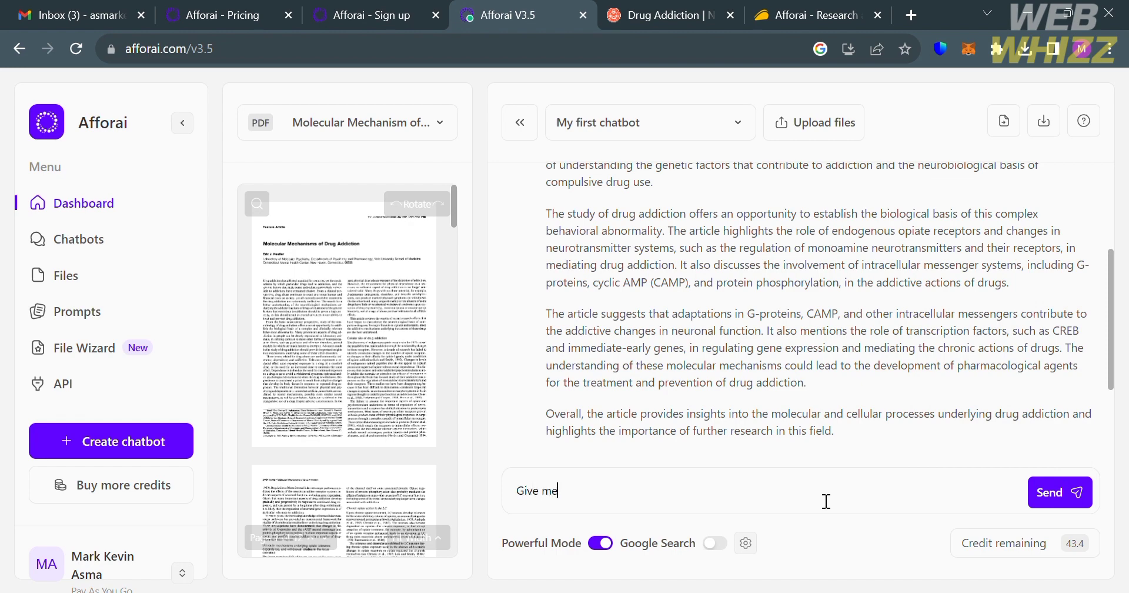
text( a key terms to use as ti)
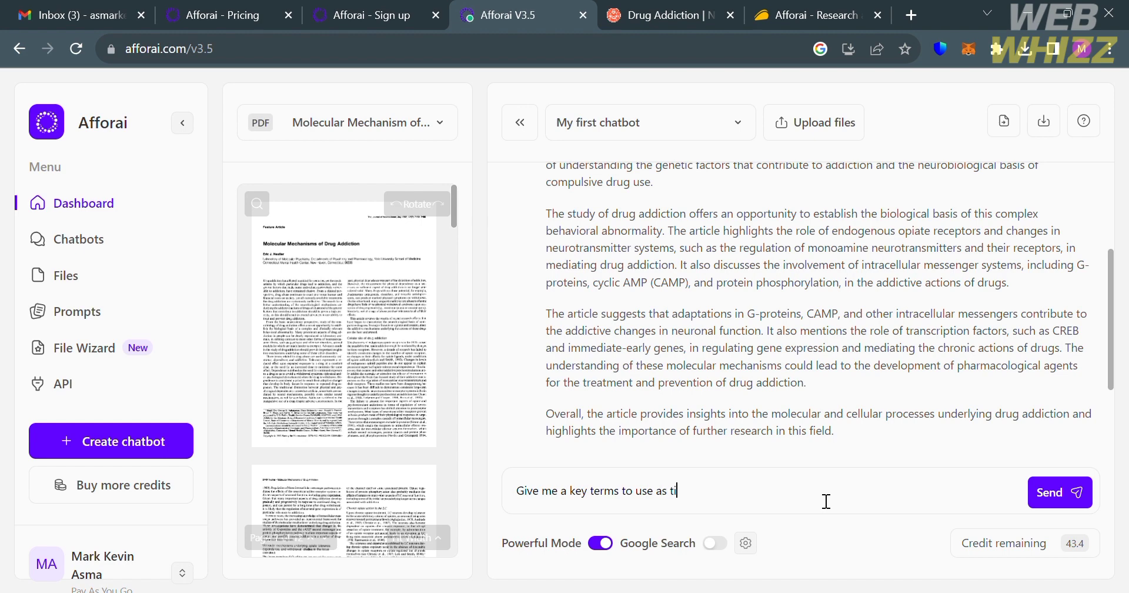
text(tle in this article)
key(Return)
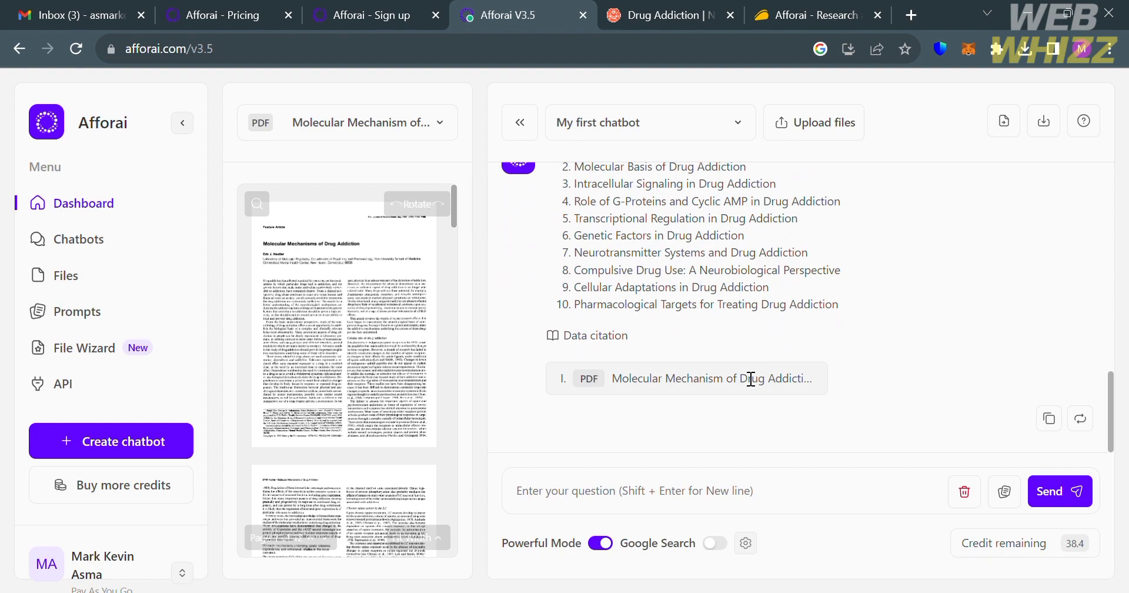
- Copy the chatbot's answer with the ten suggested titles to the clipboard
scroll(751, 378, up, 10)
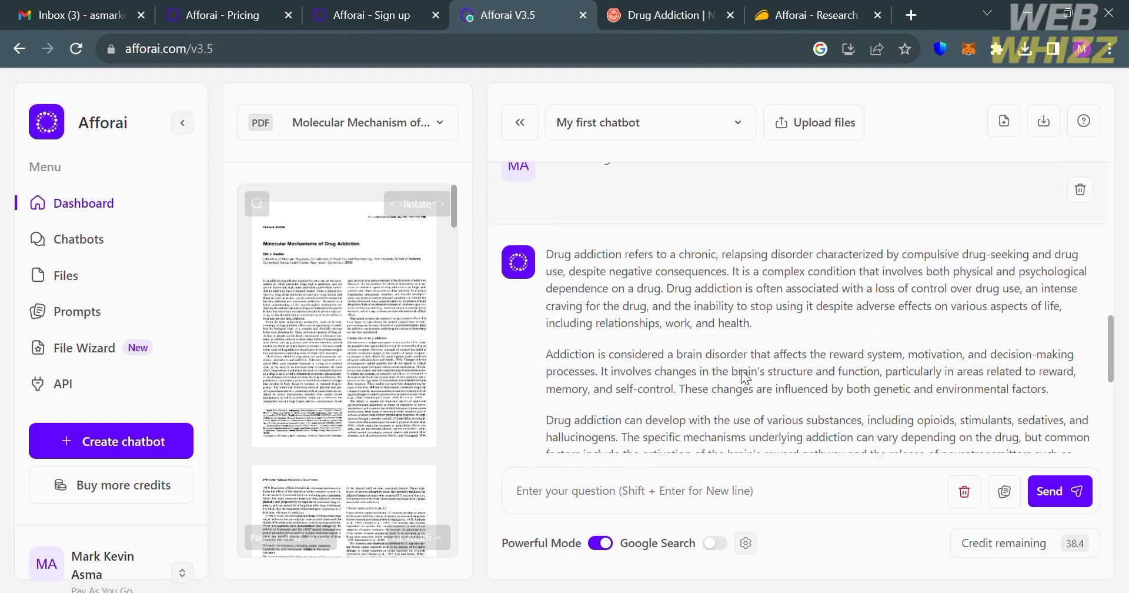
scroll(745, 378, up, 1)
scroll(744, 373, down, 4)
scroll(740, 369, up, 2)
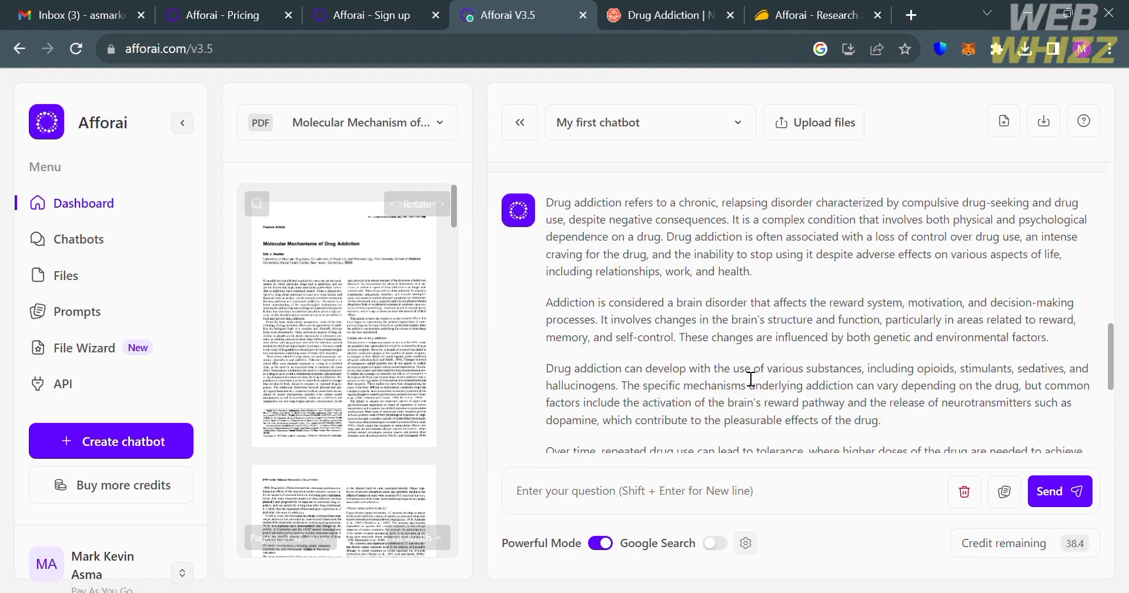
scroll(751, 378, down, 5)
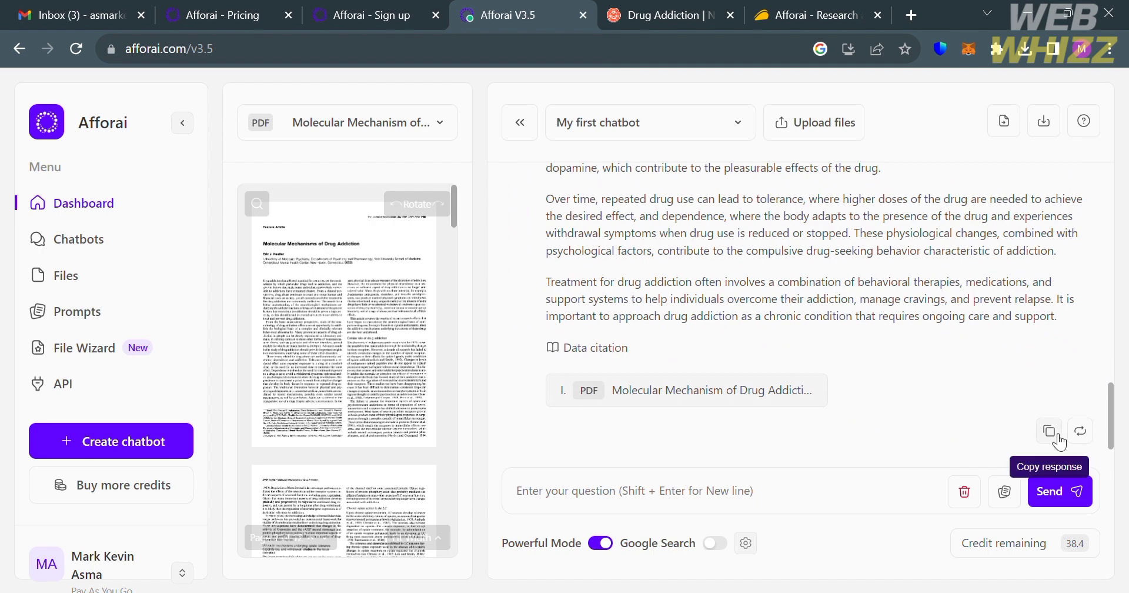
click(1053, 434)
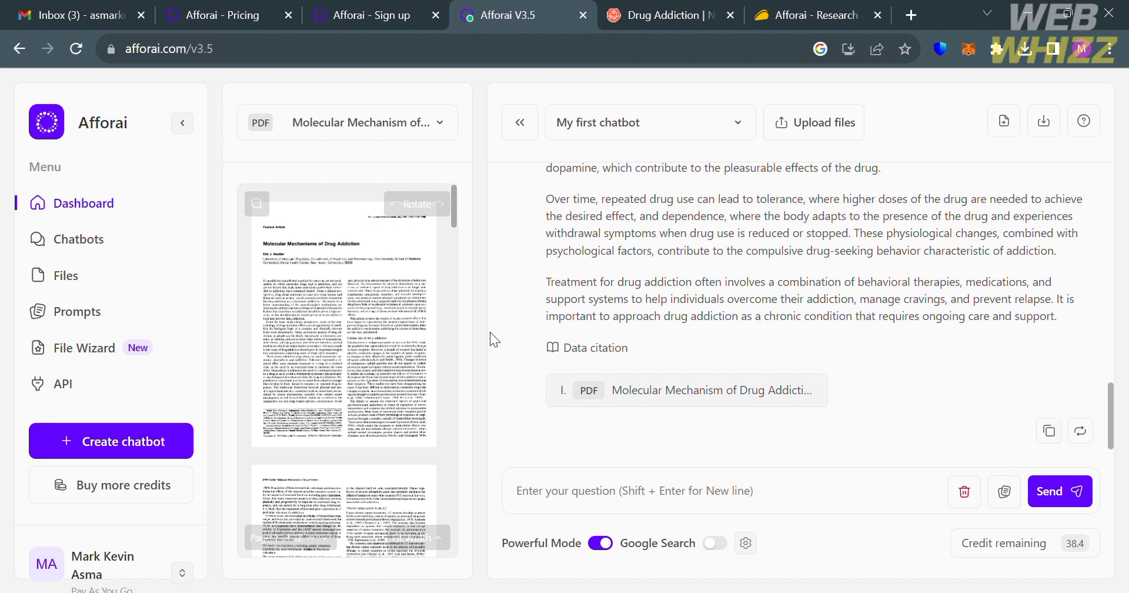
scroll(347, 330, down, 2)
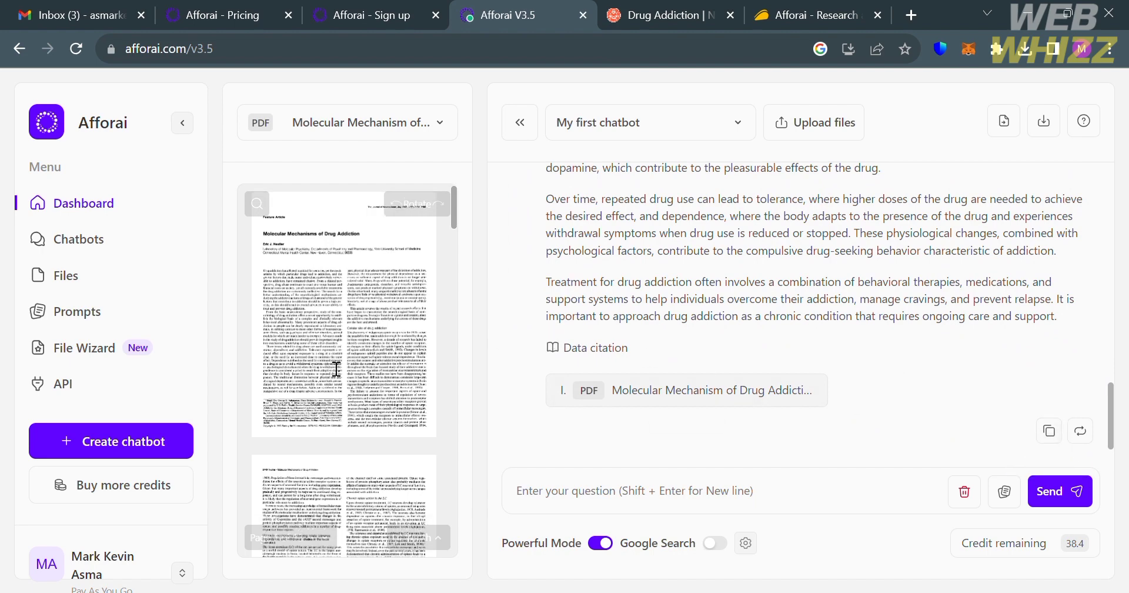
- Switch the chat source to the nejm.org Drug Addiction web page and focus the question box
click(398, 136)
click(387, 213)
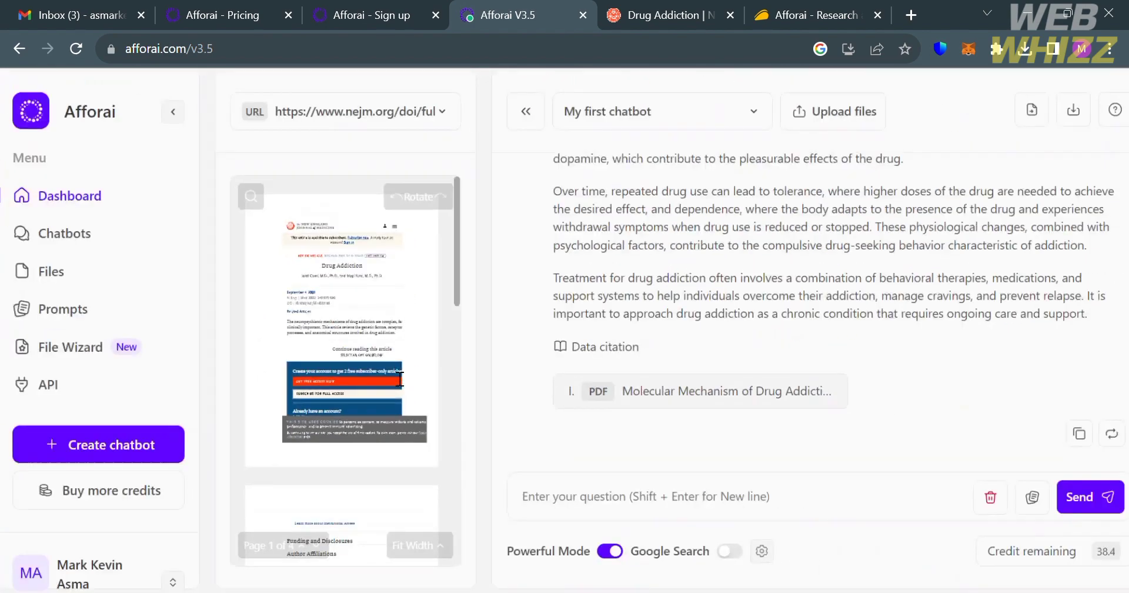
click(714, 506)
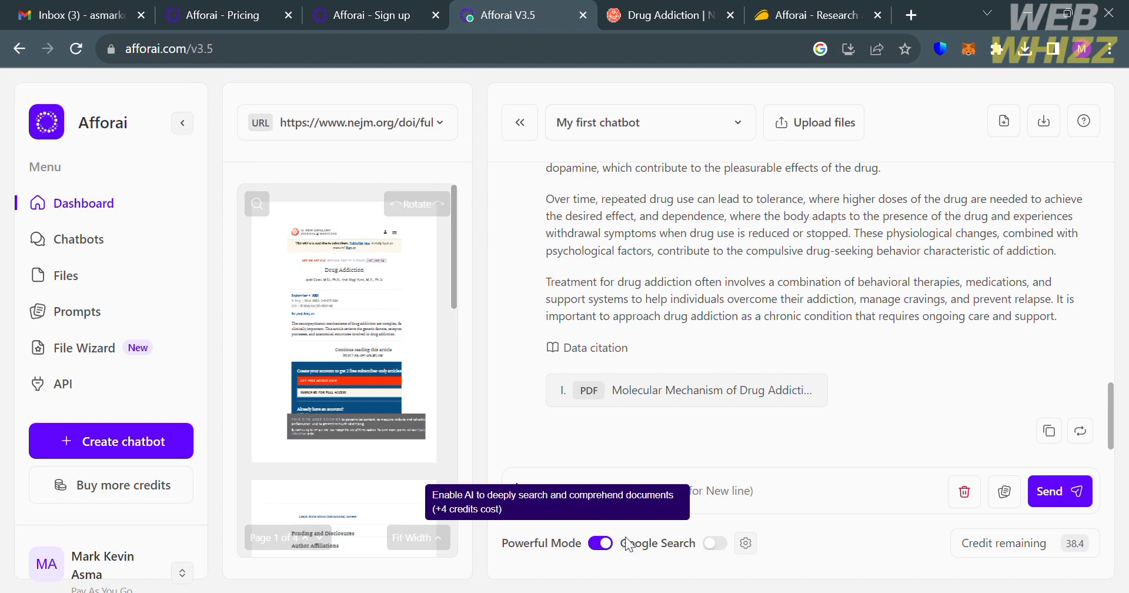
click(754, 548)
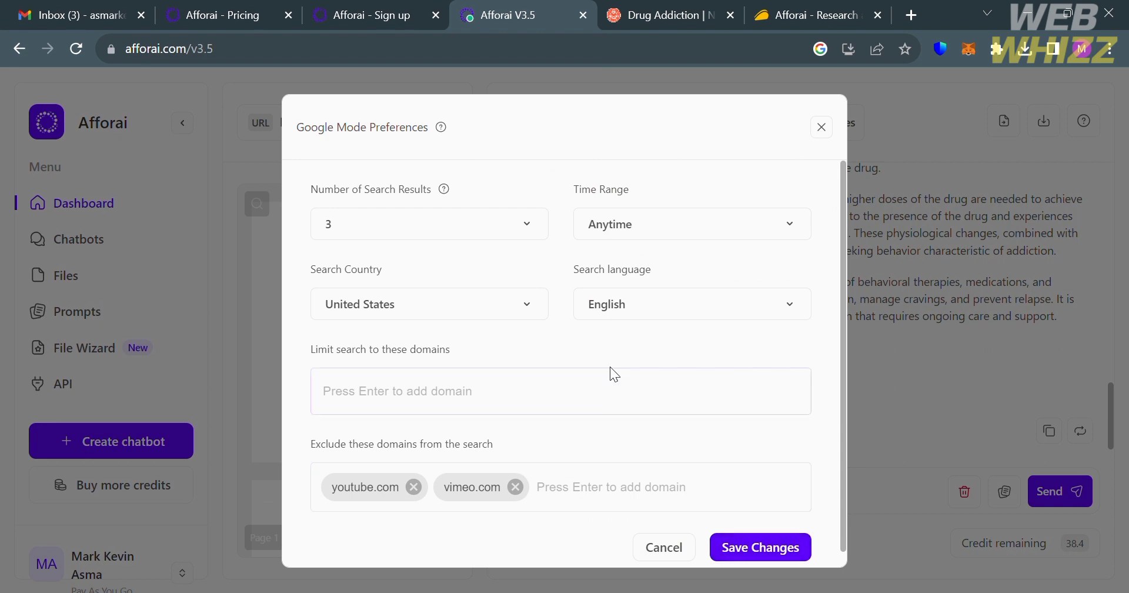
click(471, 229)
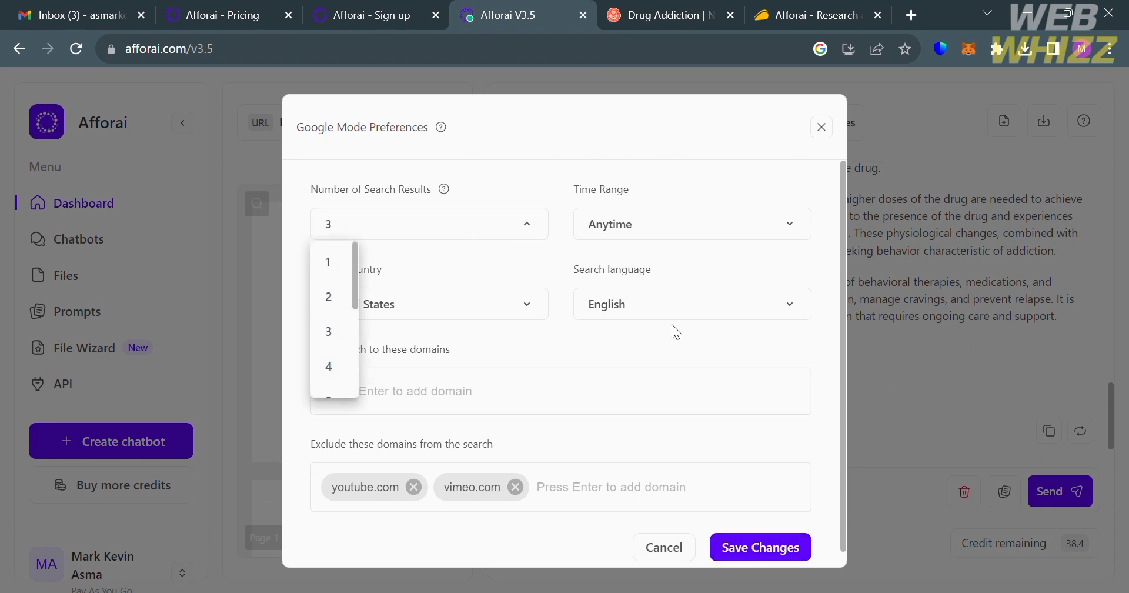
key(Escape)
key(Escape)
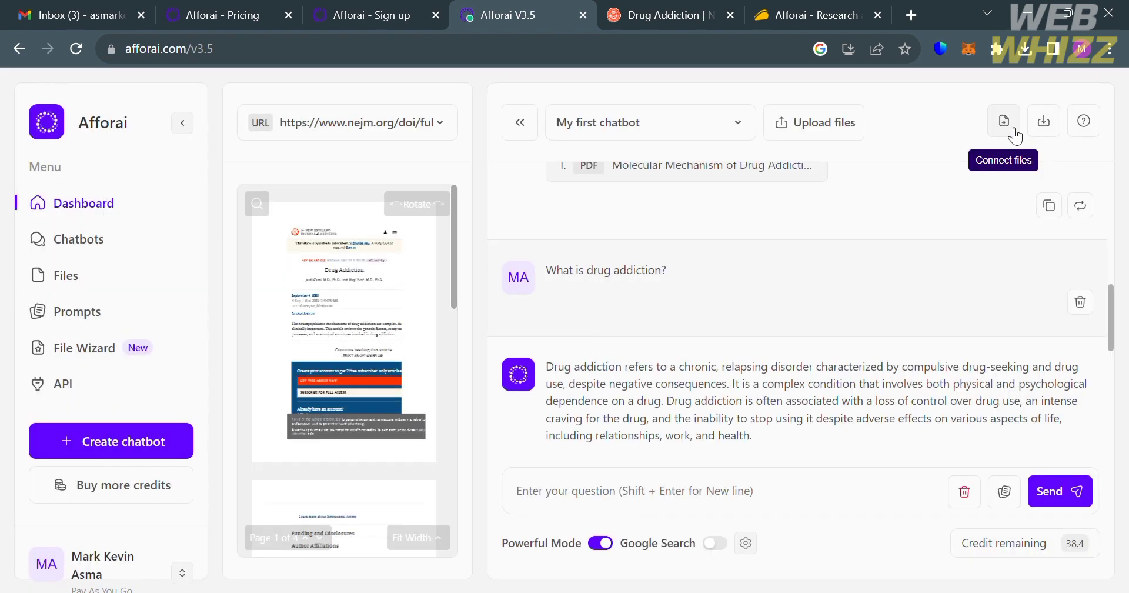
click(1007, 127)
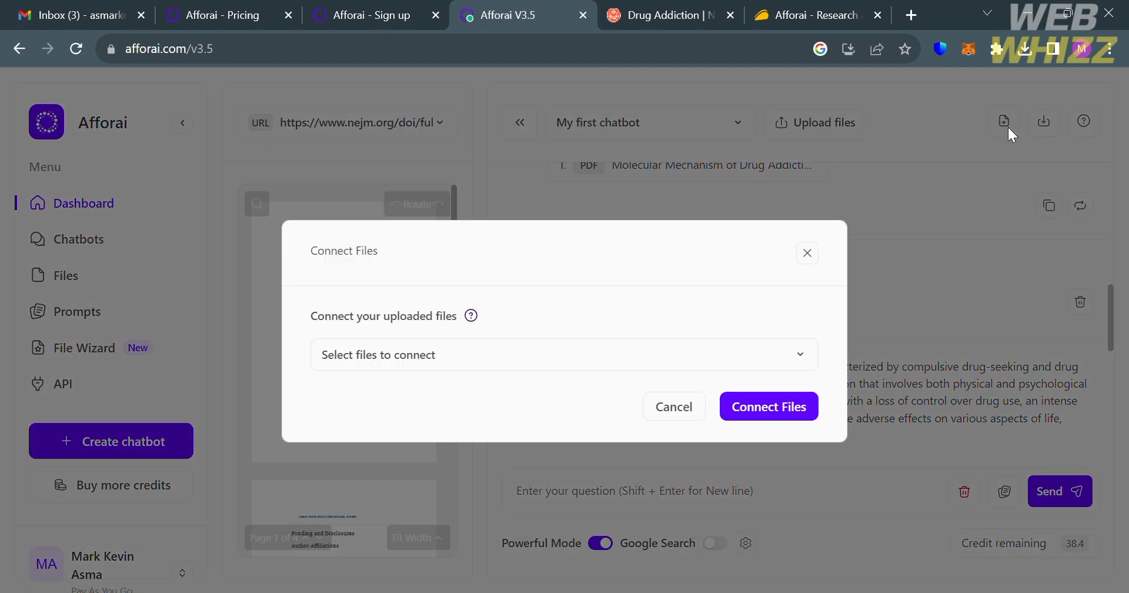
click(608, 355)
click(808, 254)
click(1085, 121)
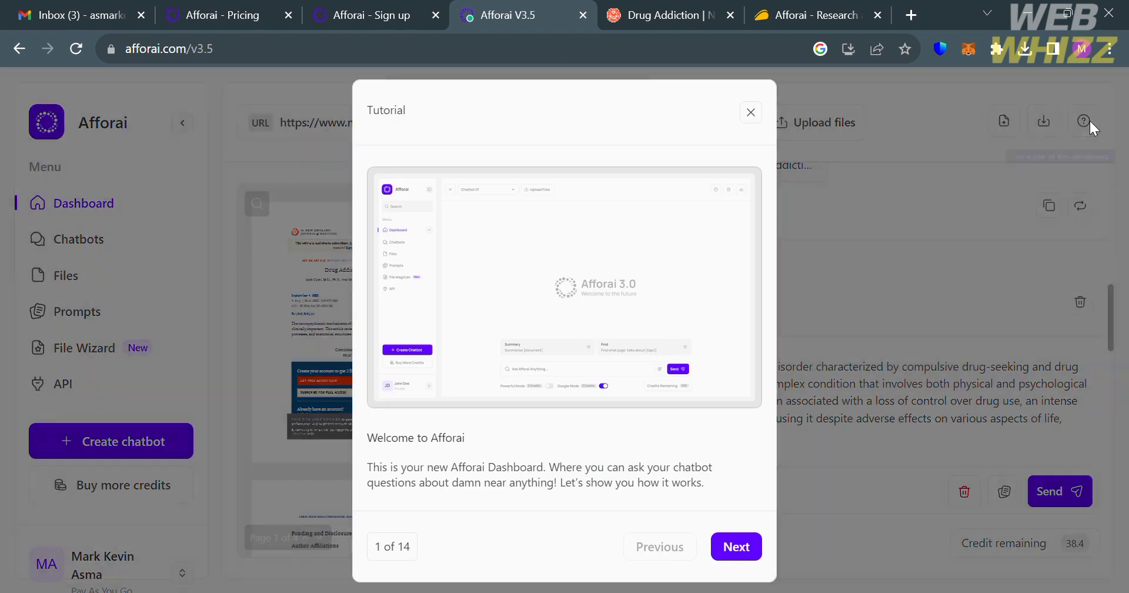
click(748, 549)
click(751, 551)
click(750, 550)
click(142, 524)
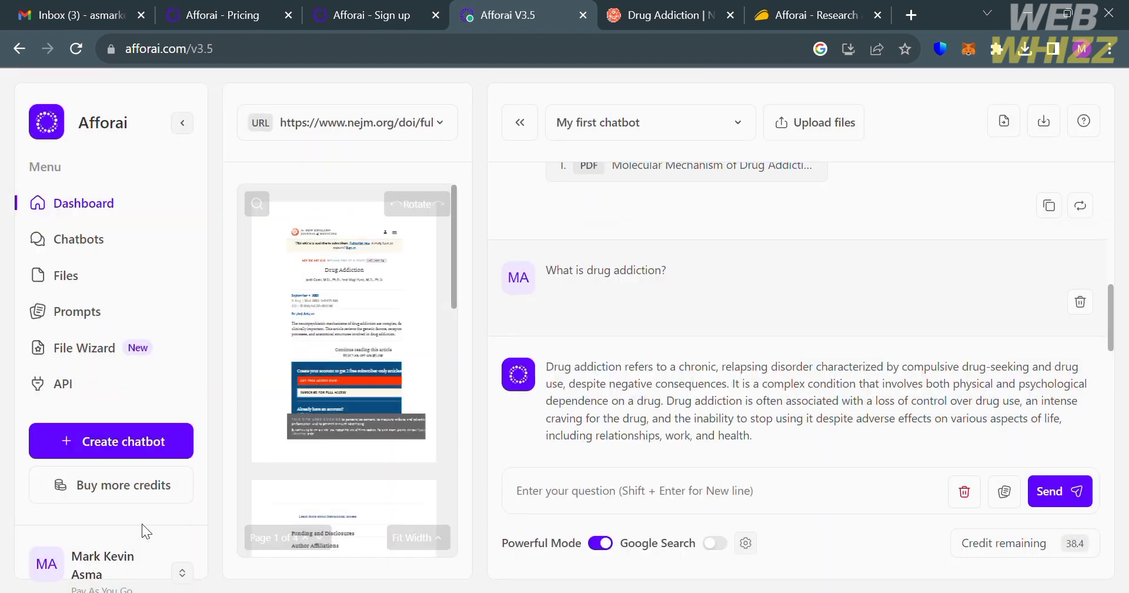